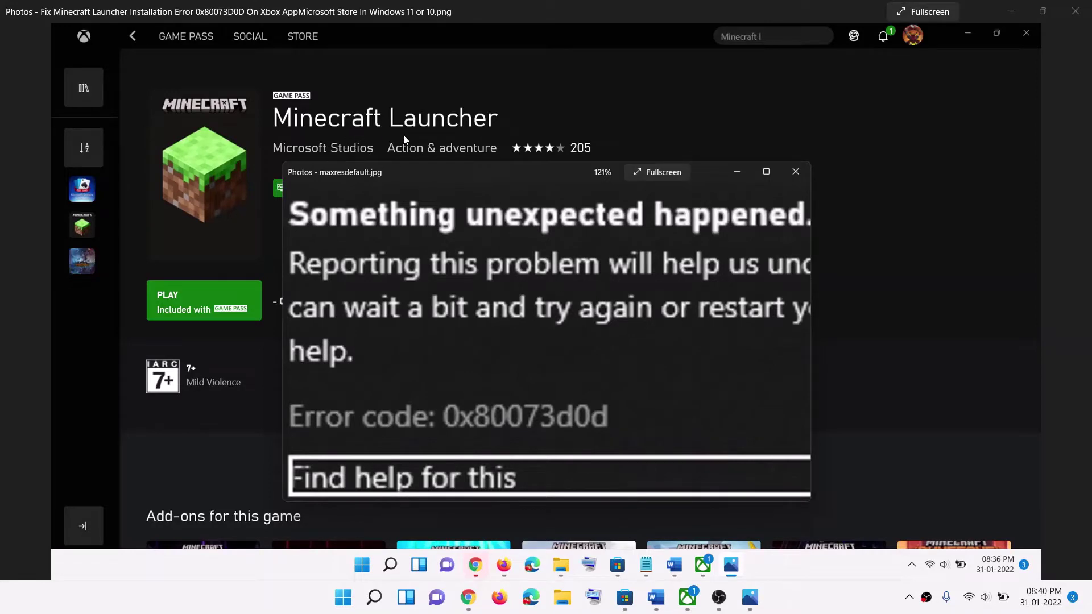
Step: Compare the Xbox and Store Minecraft Launcher pages, reread the Word guide's Step 1, and return to the error screenshot
left_click(687, 598)
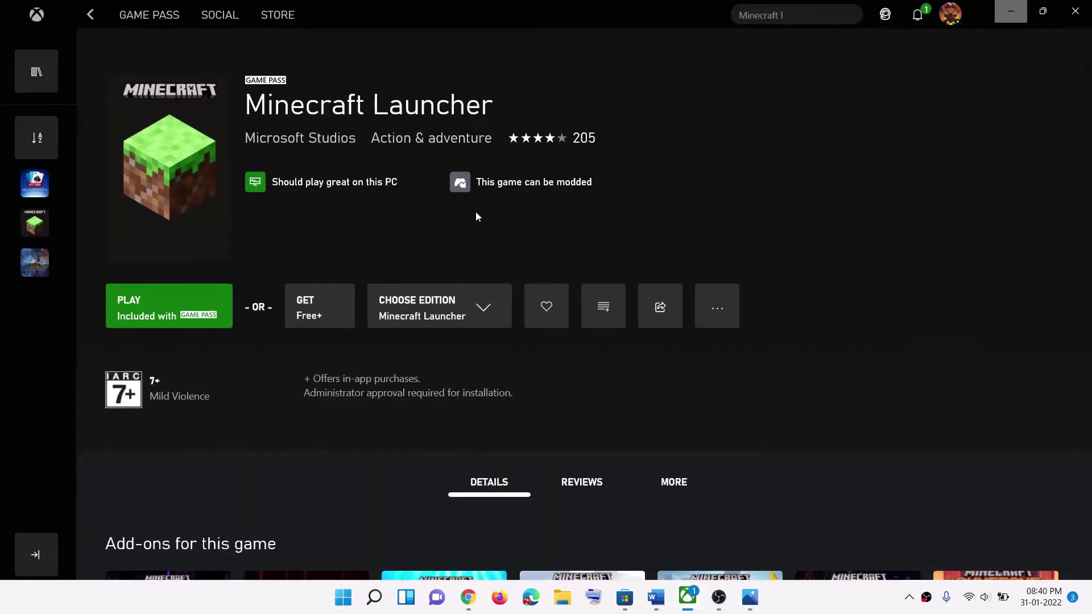
left_click(626, 598)
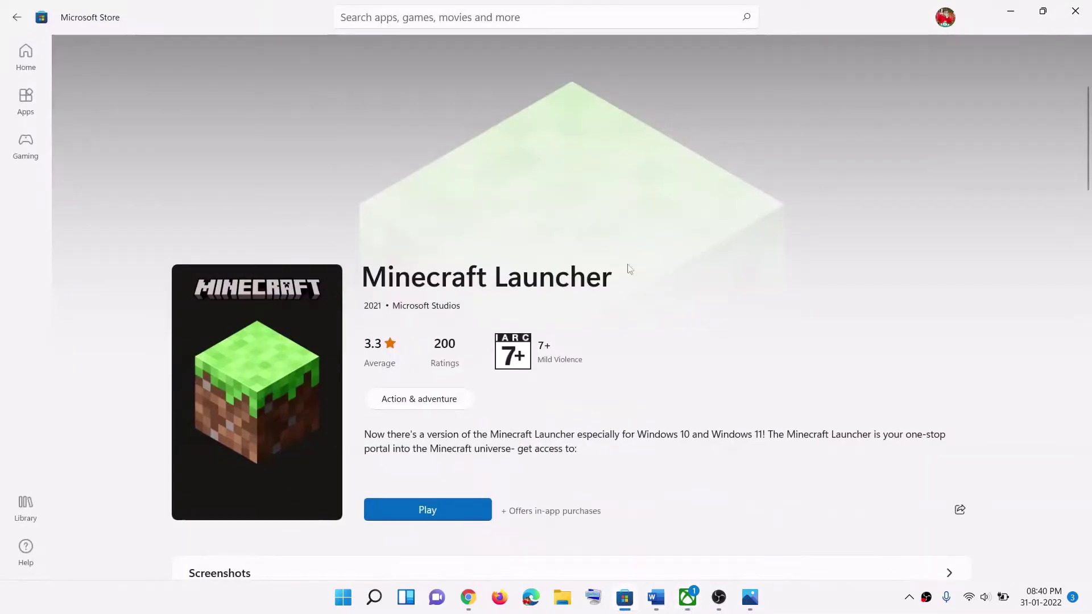
left_click(750, 598)
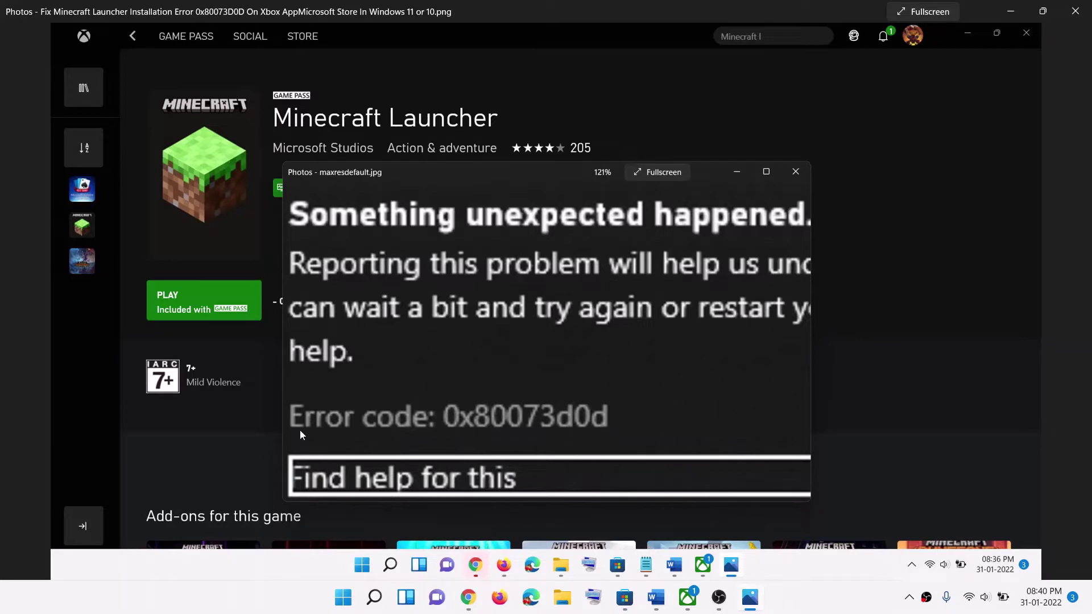
left_click(653, 600)
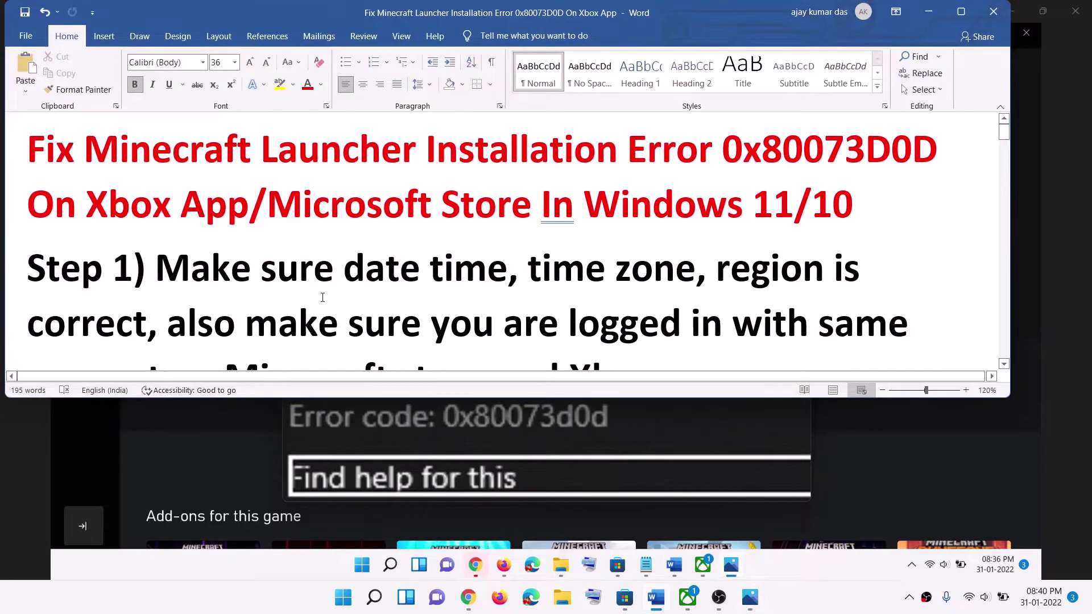
scroll(322, 297, "down", 1)
left_click_drag(246, 232, 213, 296)
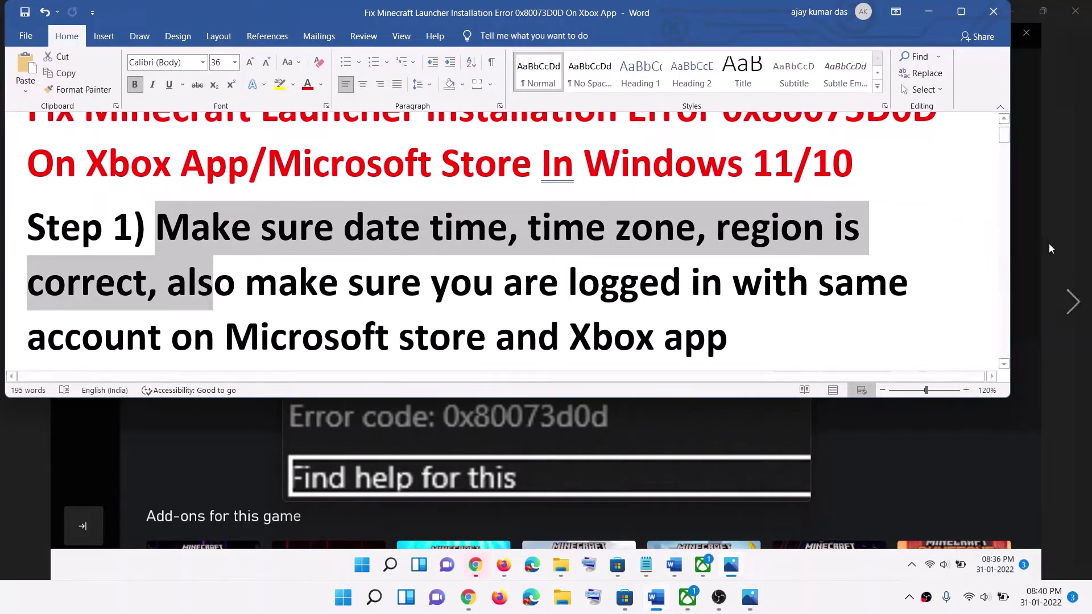
left_click(1073, 301)
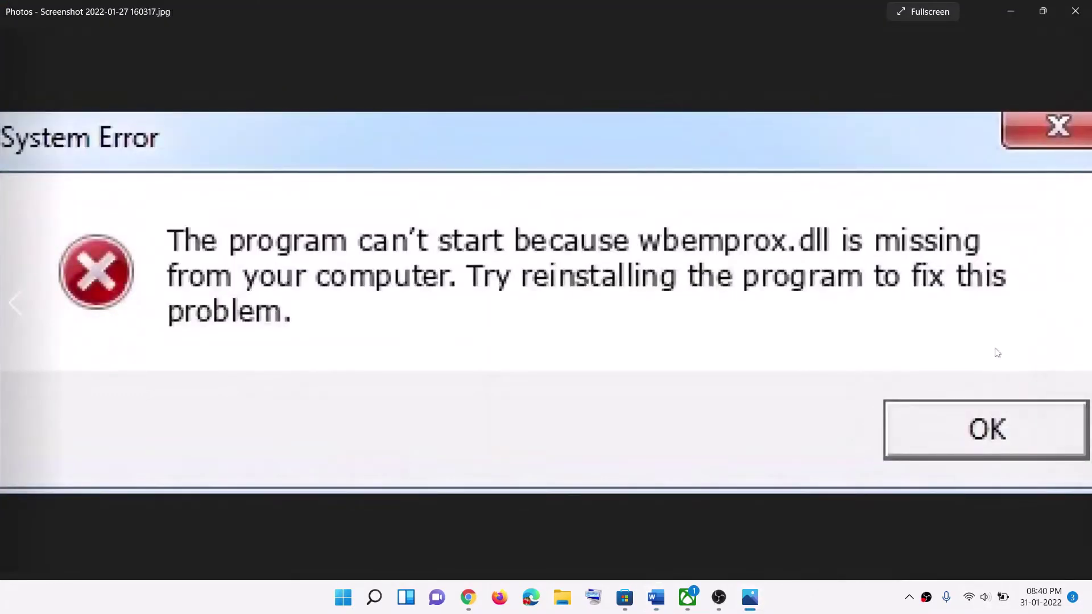
left_click(26, 306)
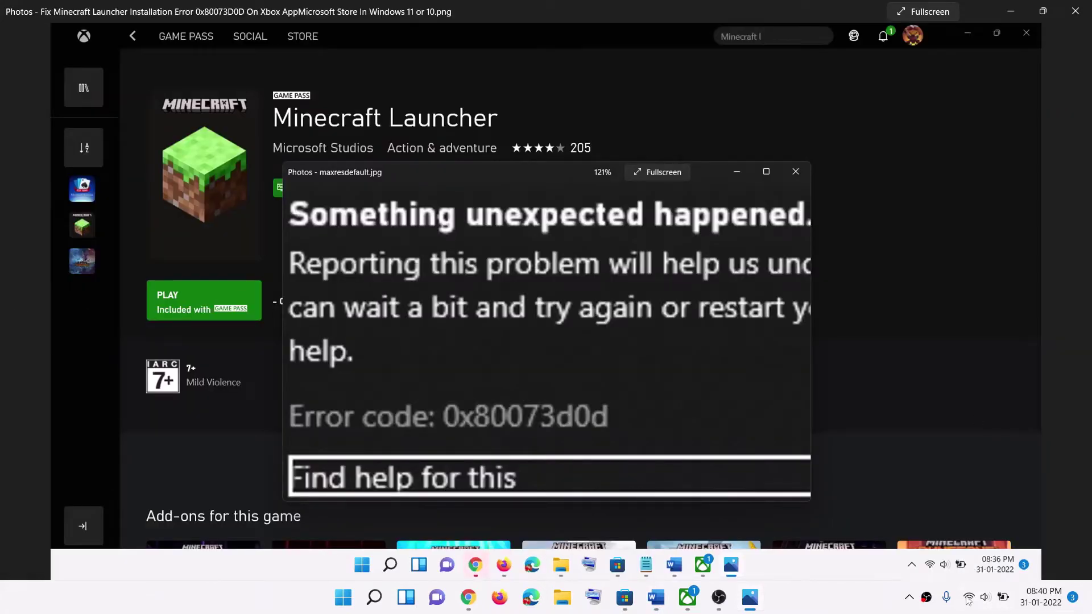
Step: Keep the Chennai, Kolkata, Mumbai time zone and sync the clock with the time server
right_click(1045, 593)
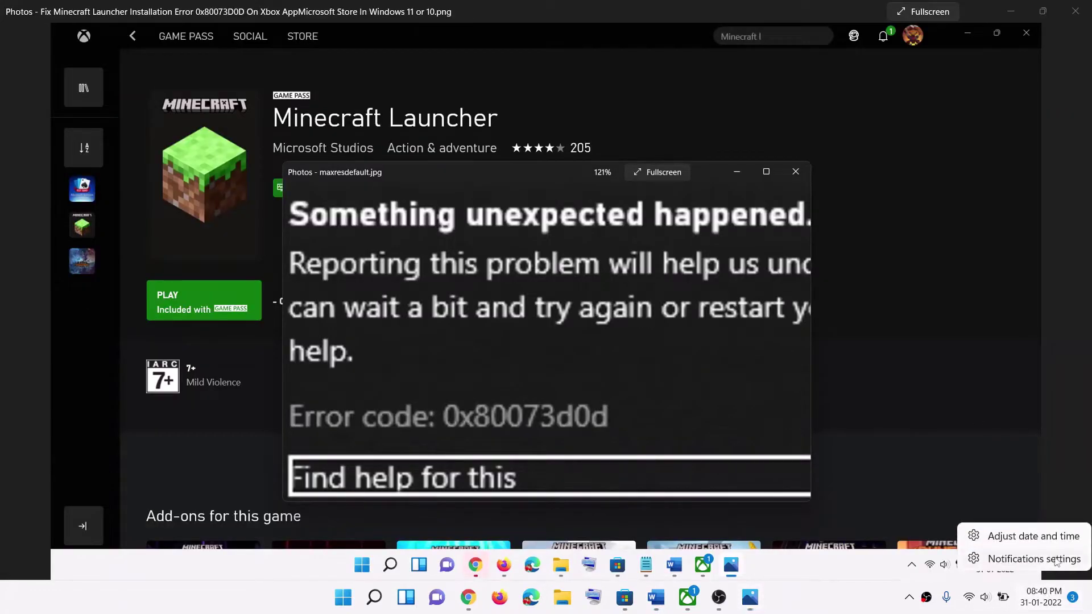
left_click(1034, 538)
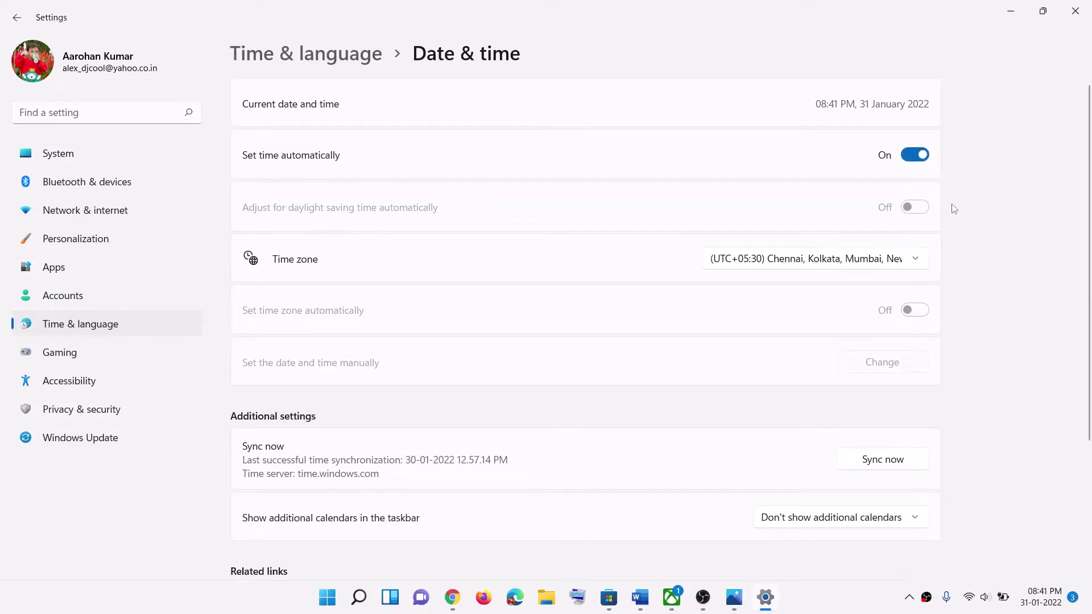
left_click(805, 266)
left_click(828, 264)
left_click(873, 461)
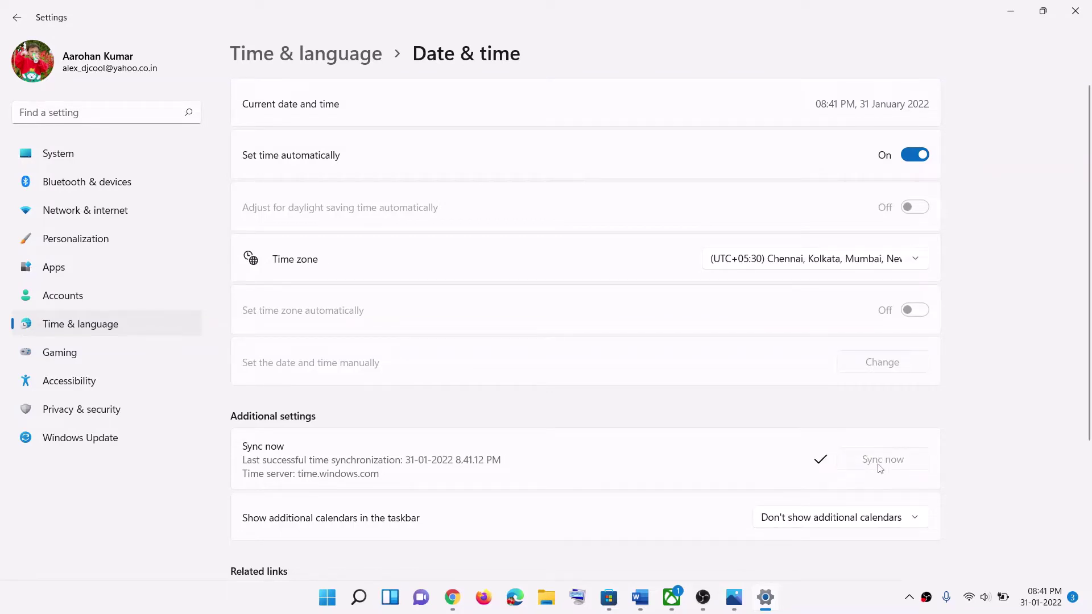
Step: Confirm India as the country in Language & region, then close Settings
left_click(141, 332)
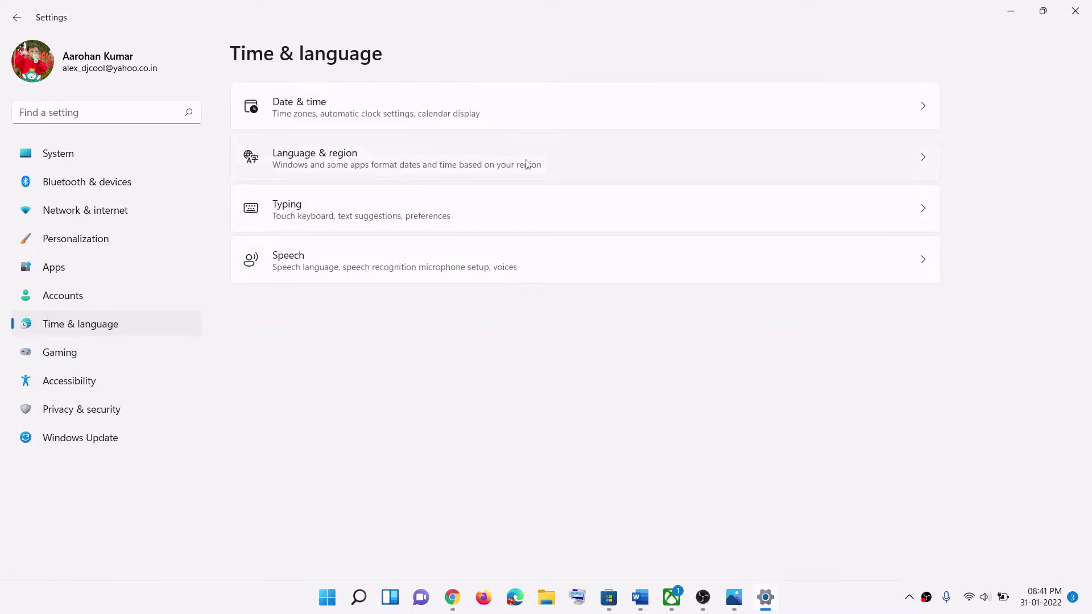
left_click(527, 164)
left_click(831, 316)
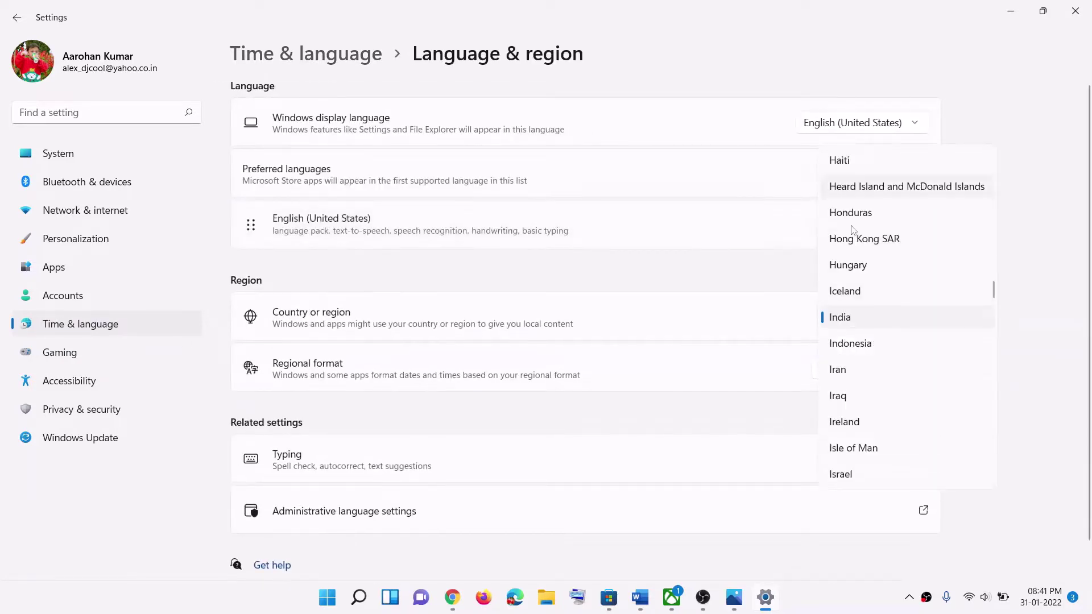
left_click(1029, 239)
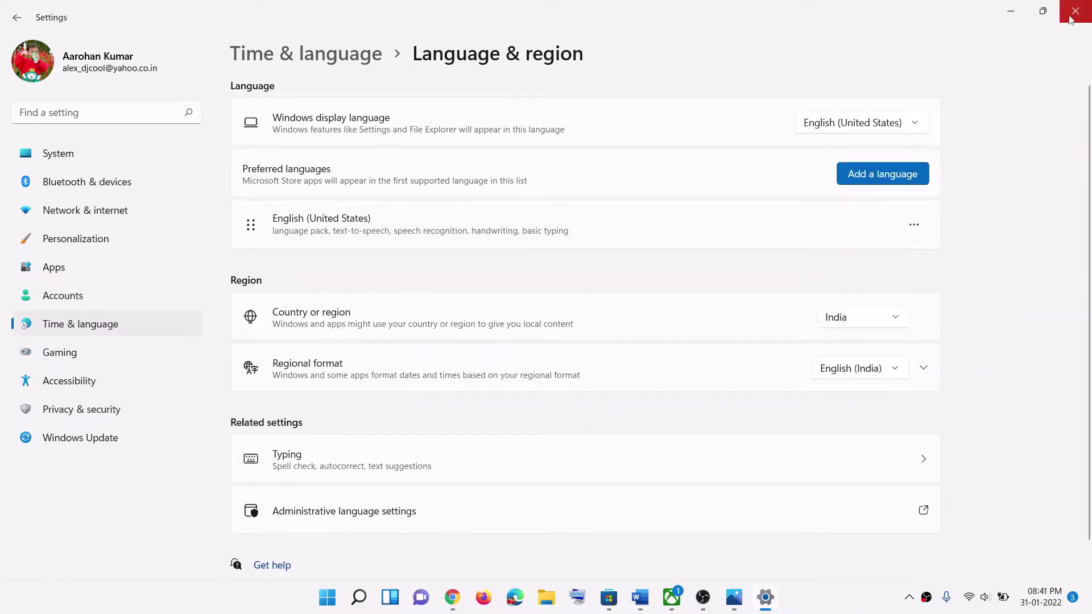
left_click(1075, 12)
Step: Highlight the same-account sentence of Step 1 in the Word guide, then return to the Store's Minecraft Launcher page
left_click(669, 597)
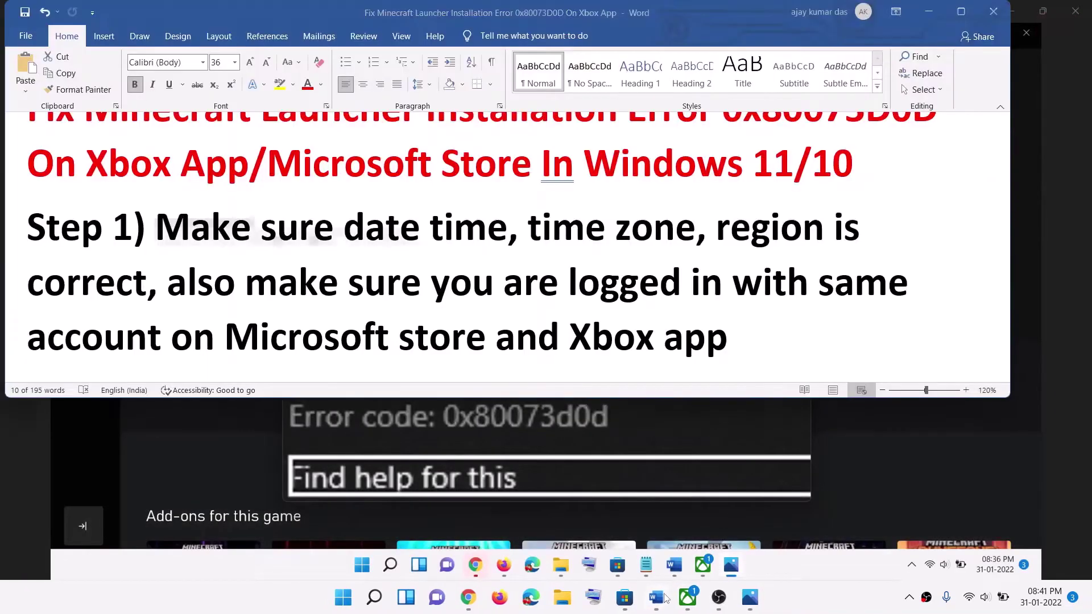
left_click_drag(238, 286, 389, 347)
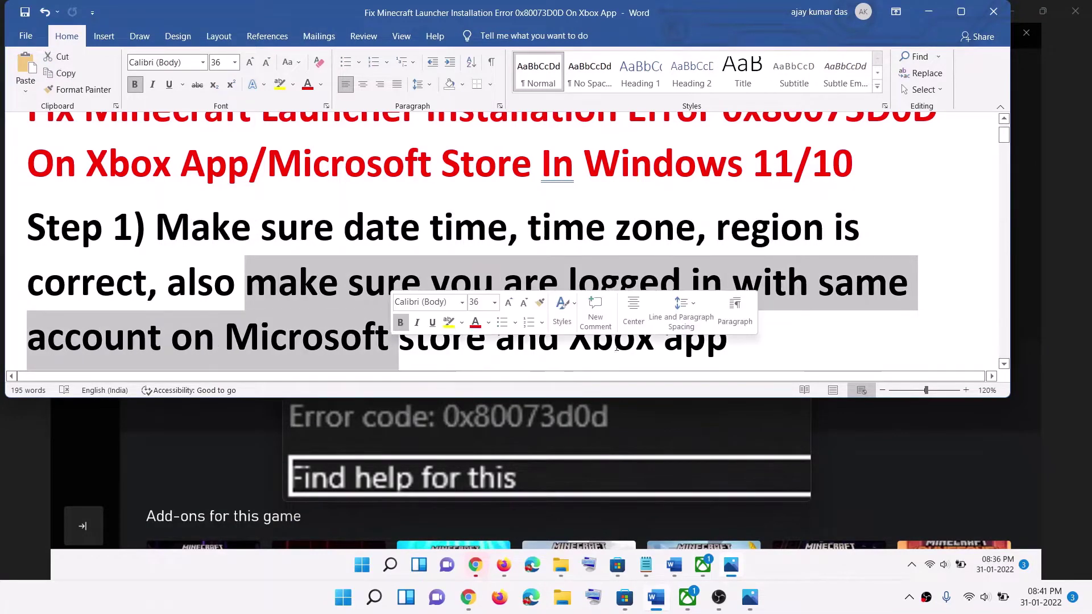
scroll(389, 284, "down", 2)
left_click_drag(496, 255, 728, 254)
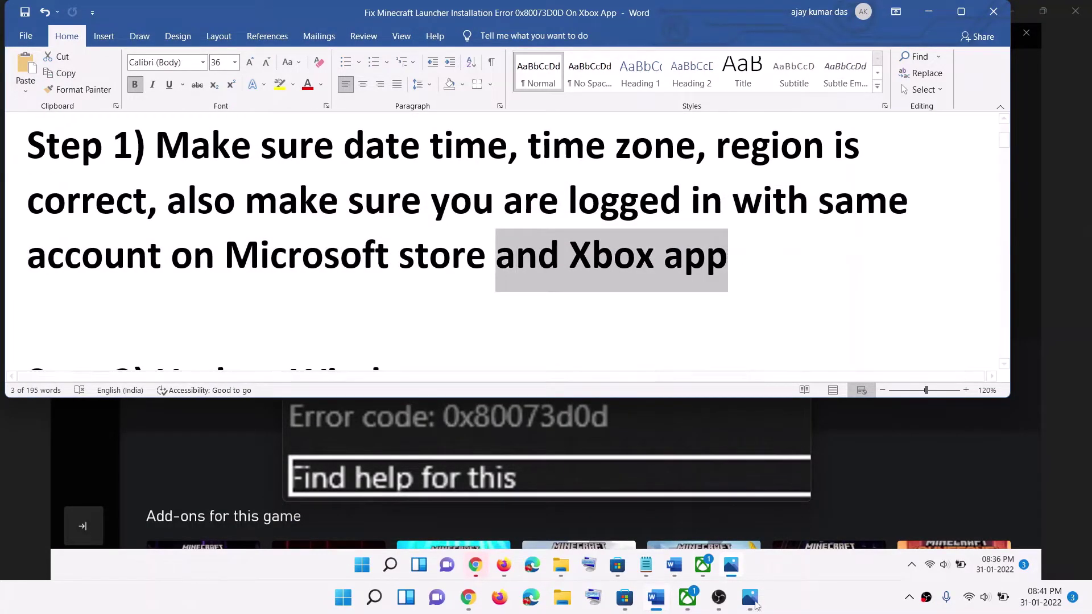
left_click(629, 607)
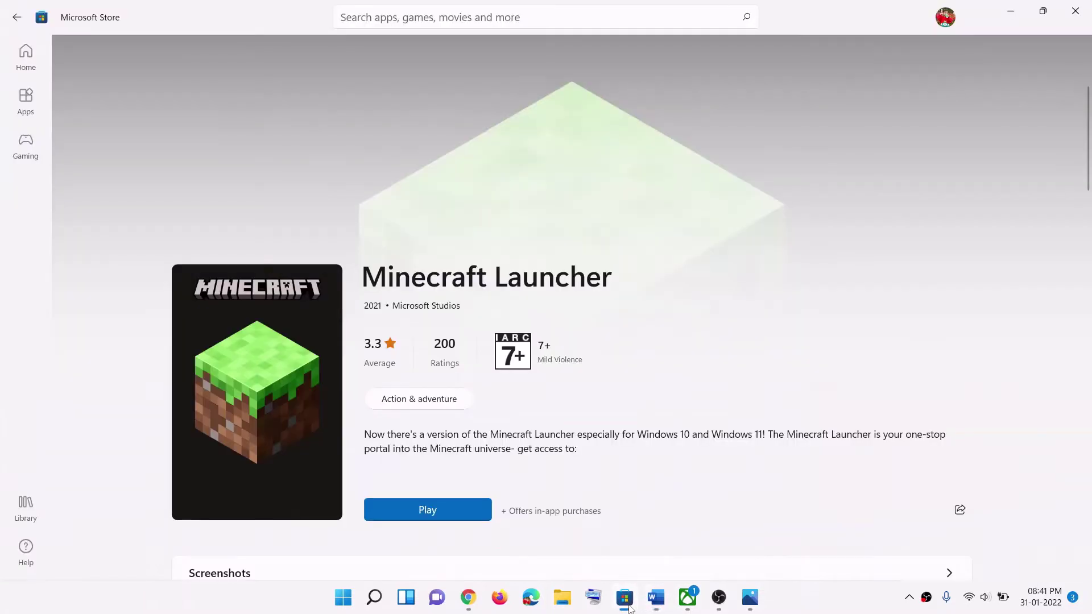
Step: Sign out of Microsoft Store and back in with the first listed account, verifying with the account PIN
left_click(947, 20)
left_click(789, 83)
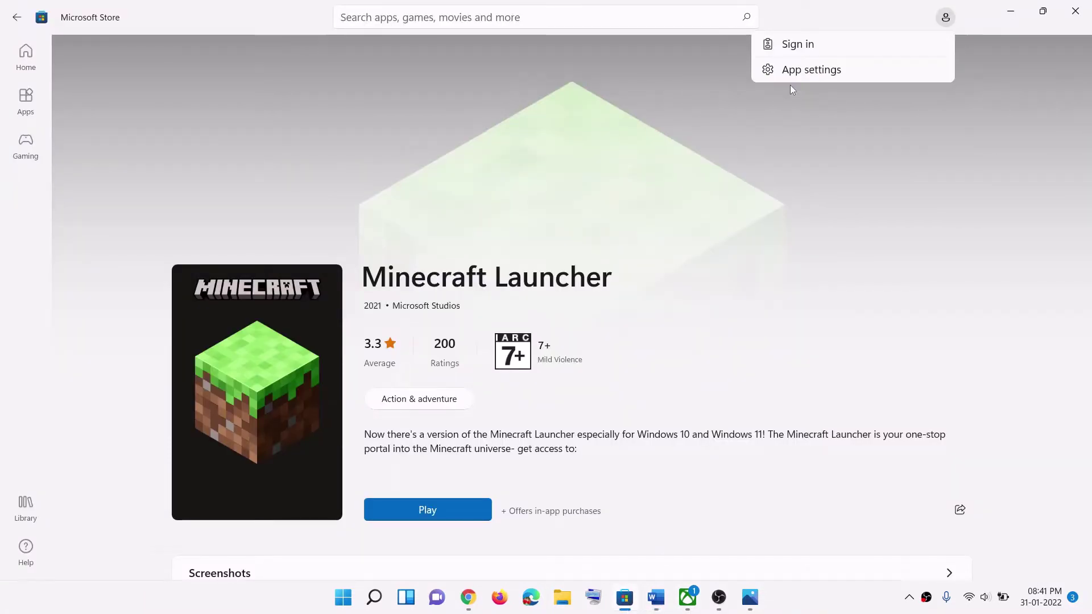
left_click(817, 49)
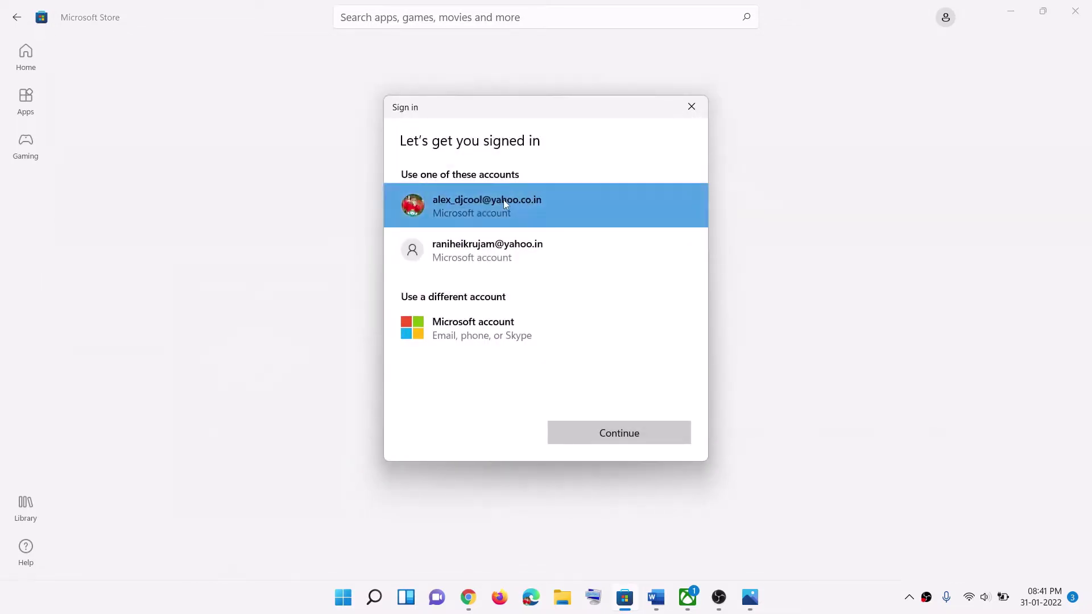
left_click(654, 428)
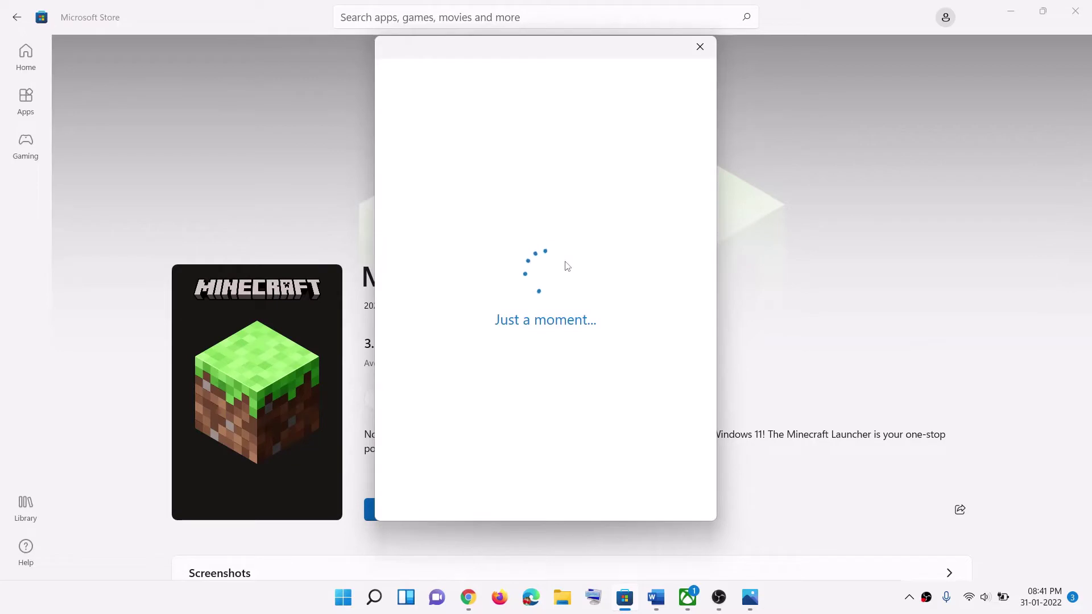
type("1234")
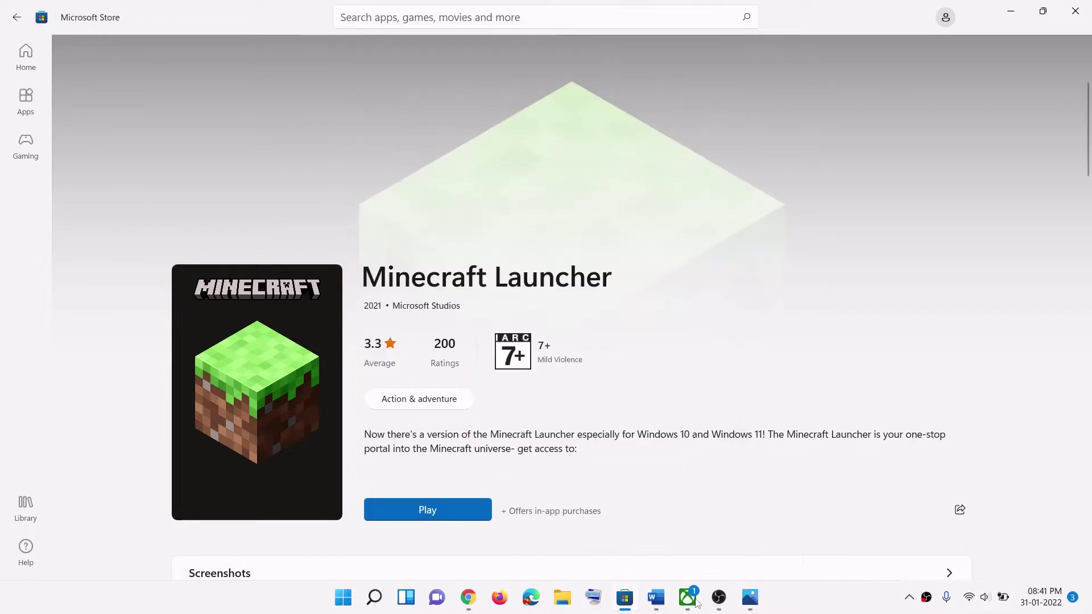
left_click(687, 597)
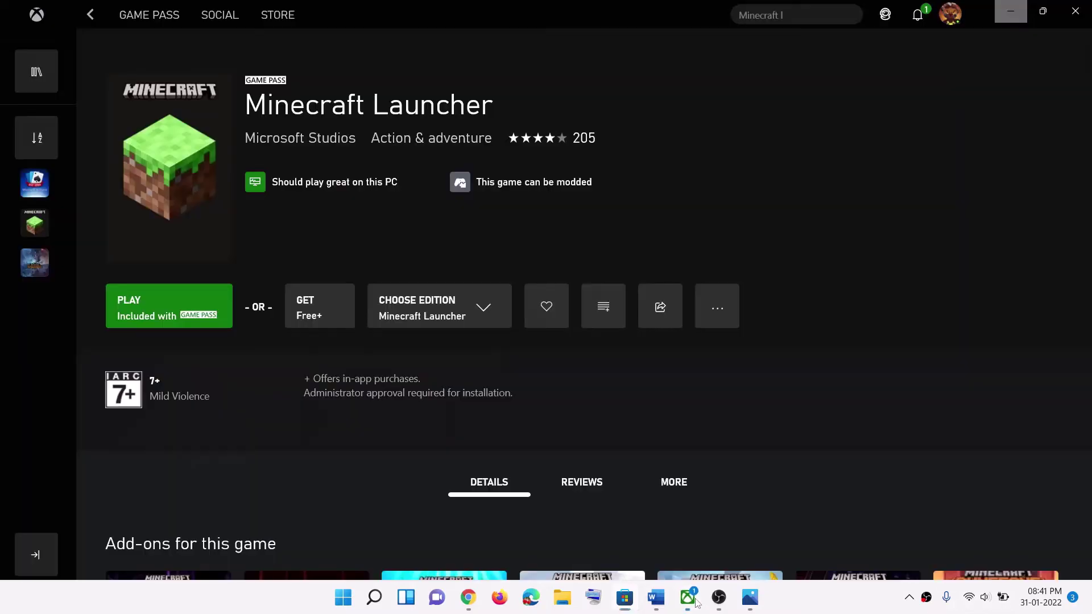
Step: Sign out of the Xbox app, then sign back in and continue with LET'S PLAY
left_click(954, 20)
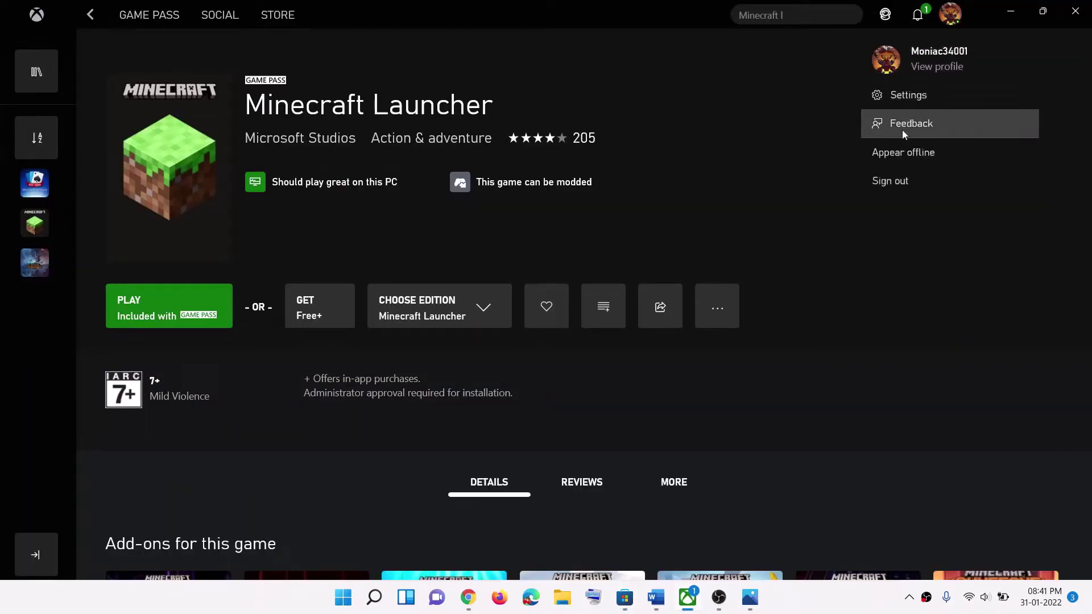
left_click(900, 180)
left_click(954, 17)
left_click(910, 109)
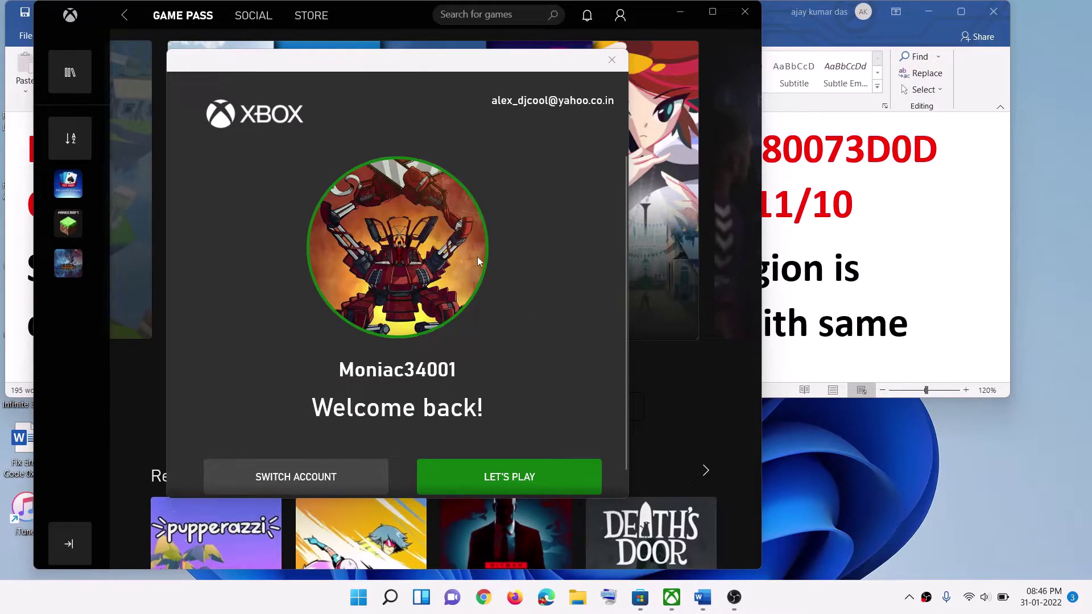
left_click(526, 477)
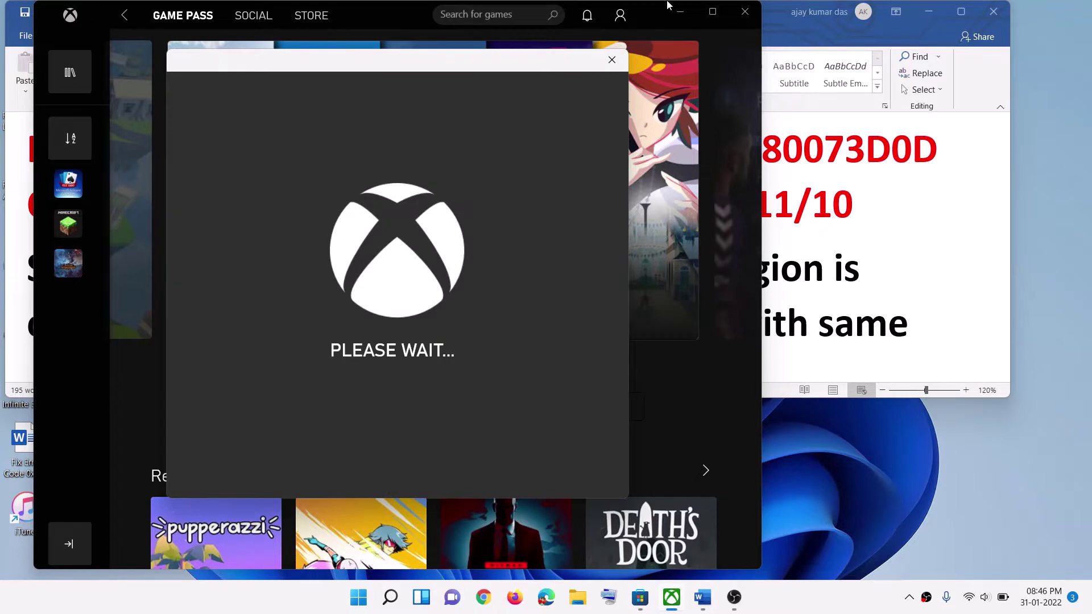
Step: Highlight 'Update Windows' at Step 2 of the Word guide, then minimize Word
left_click(884, 292)
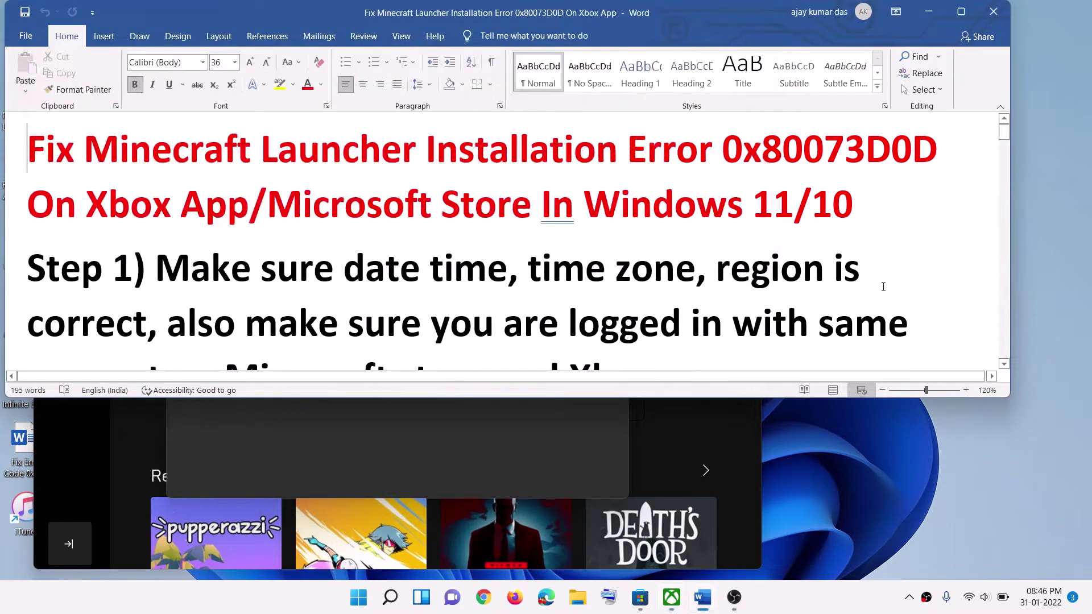
scroll(430, 309, "down", 3)
scroll(430, 309, "down", 1)
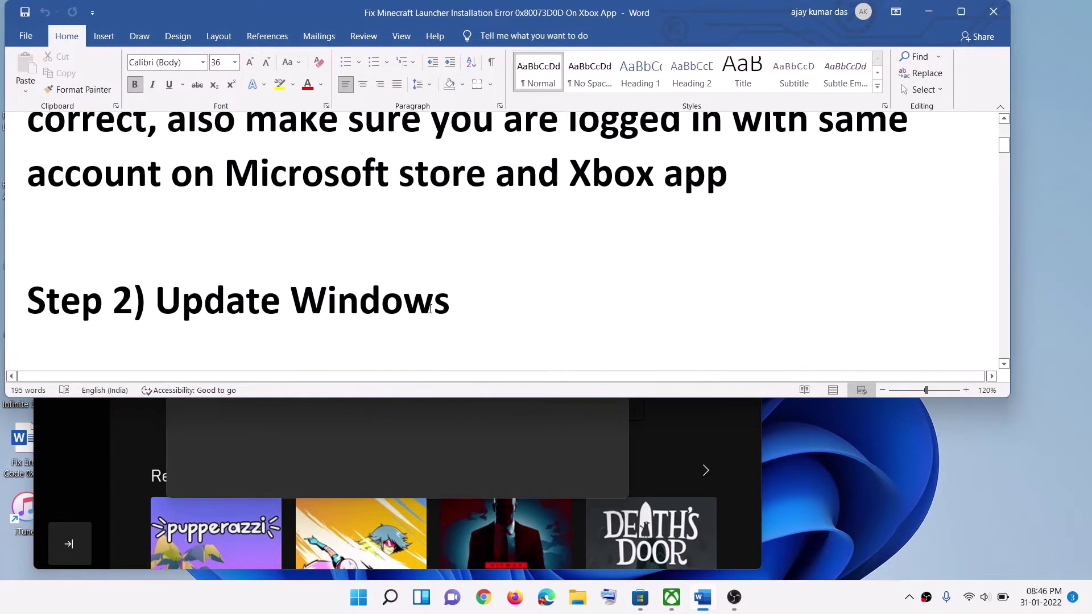
left_click_drag(169, 298, 455, 301)
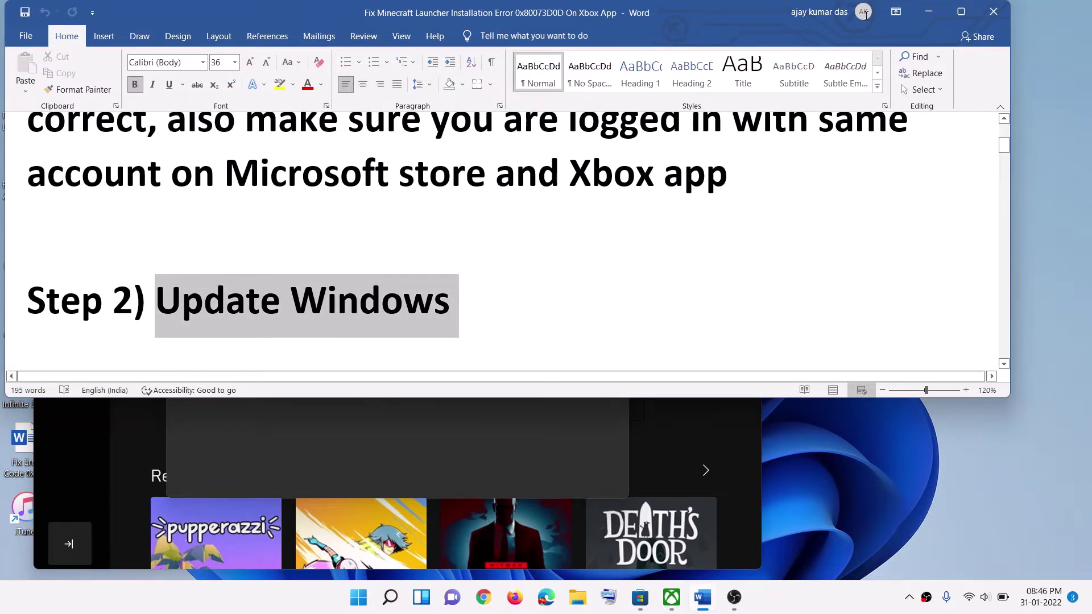
left_click(922, 12)
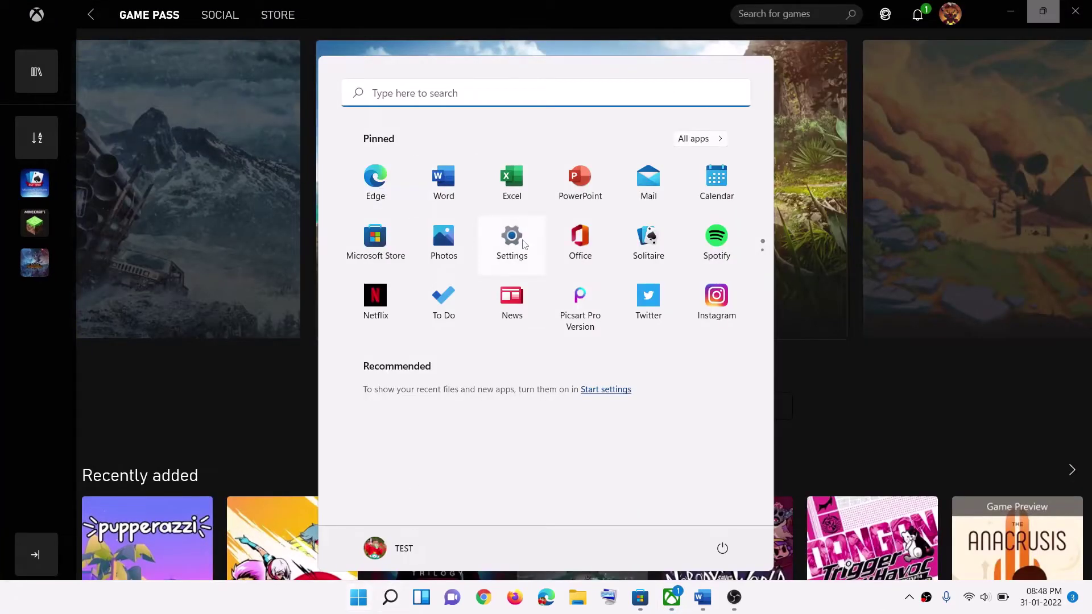
Step: Start a Windows Update check for new updates, then briefly view the Start power options
left_click(523, 244)
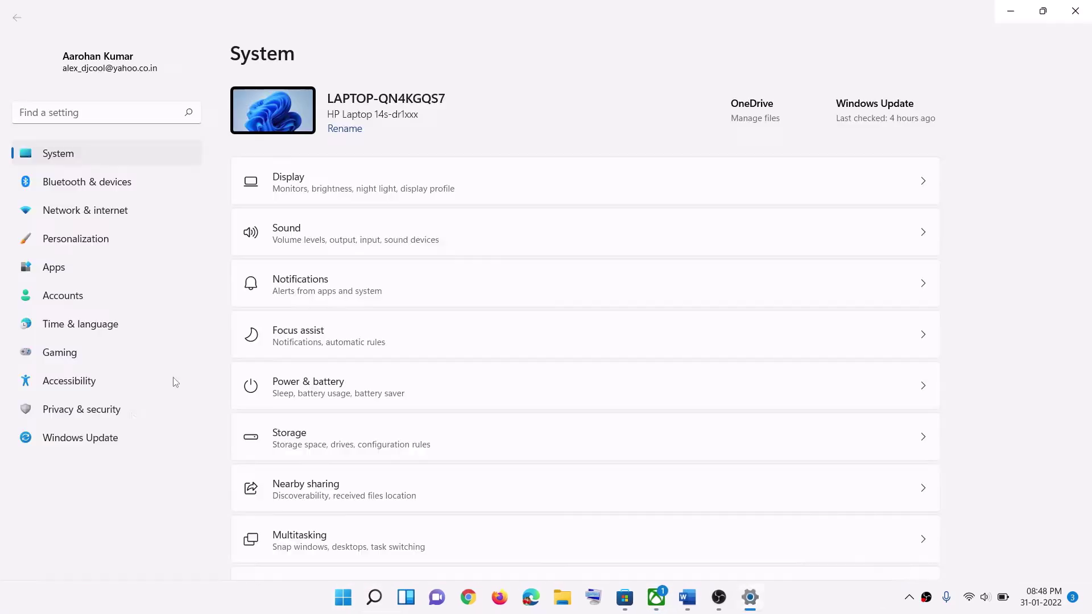
left_click(110, 440)
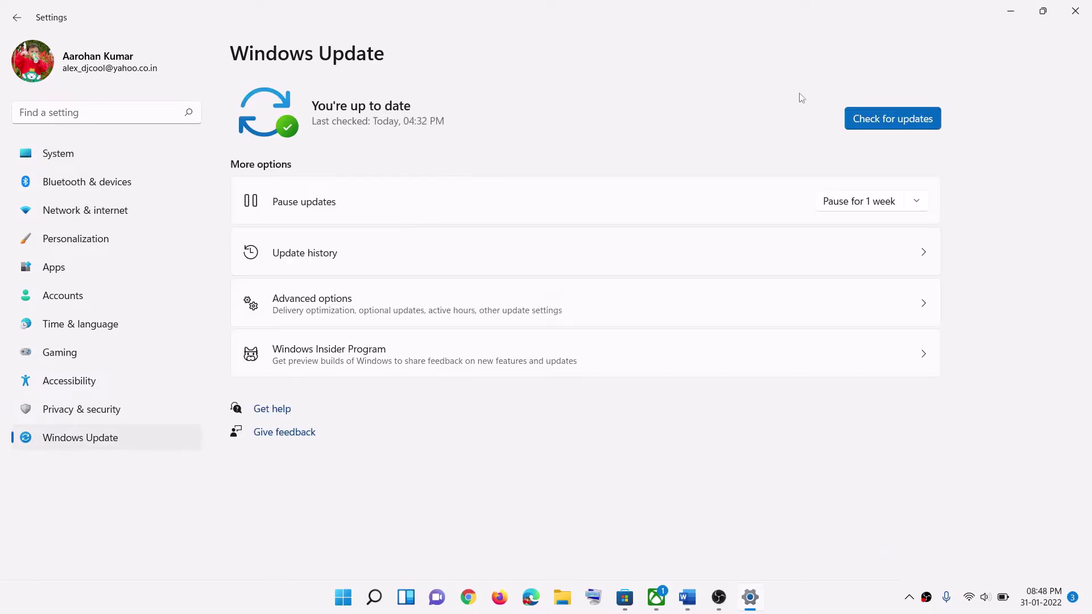
left_click(878, 118)
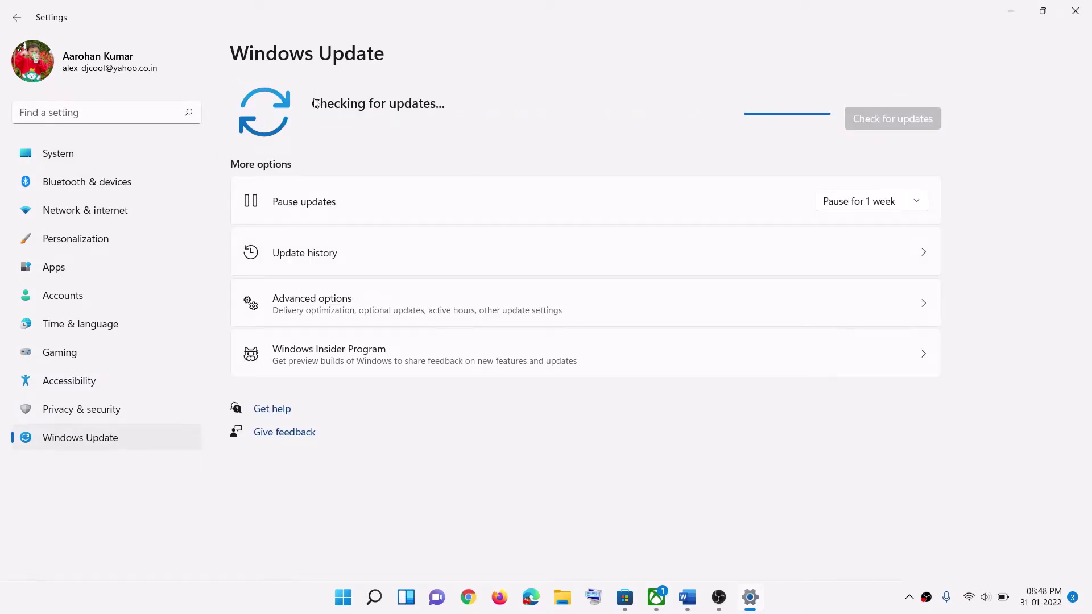
left_click(344, 597)
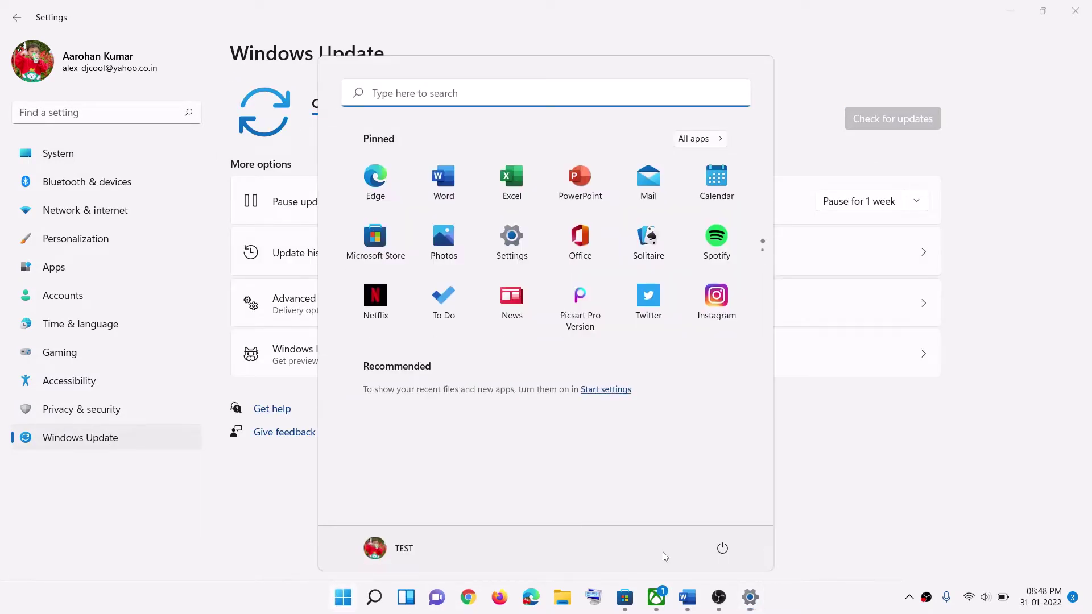
left_click(723, 548)
left_click(1005, 422)
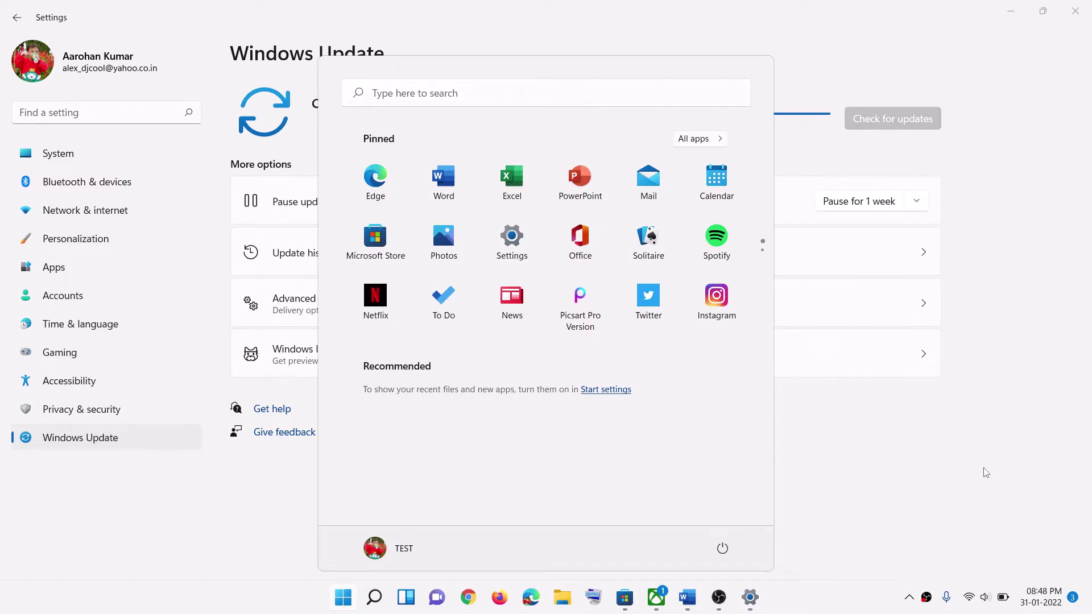
Step: Reread Step 3 about the Store library in the Word guide, then open Microsoft Store's Home page
left_click(984, 472)
left_click(687, 597)
scroll(377, 322, "down", 3)
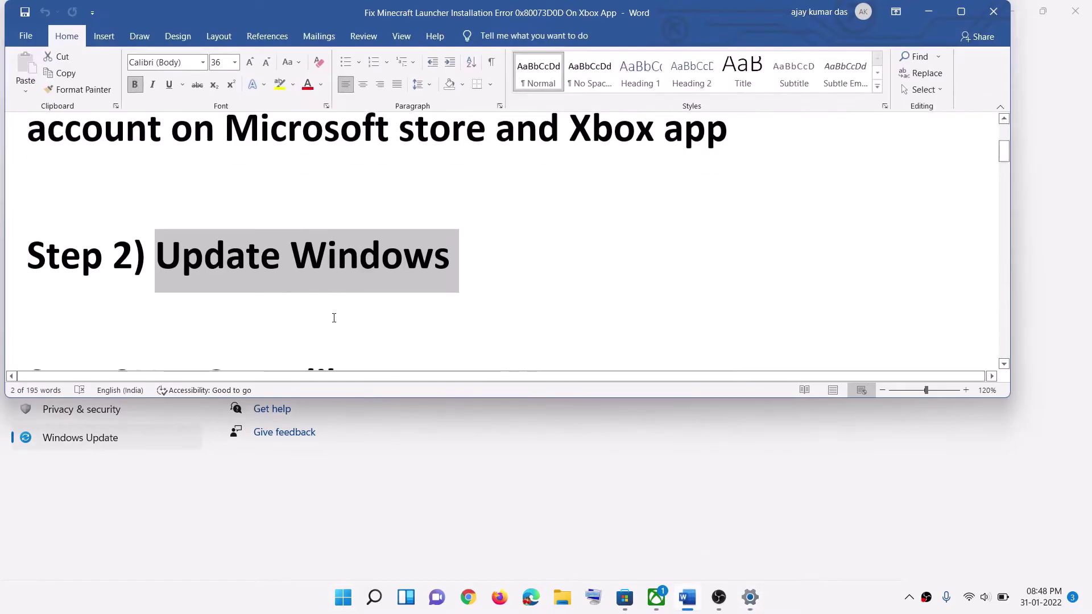
left_click_drag(194, 310, 552, 277)
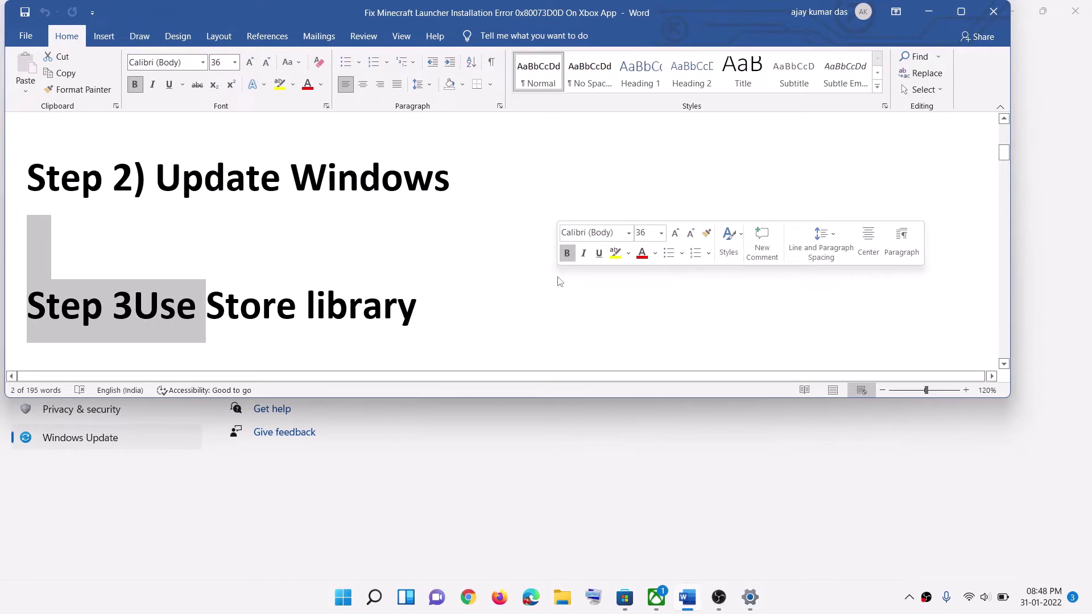
left_click(551, 296)
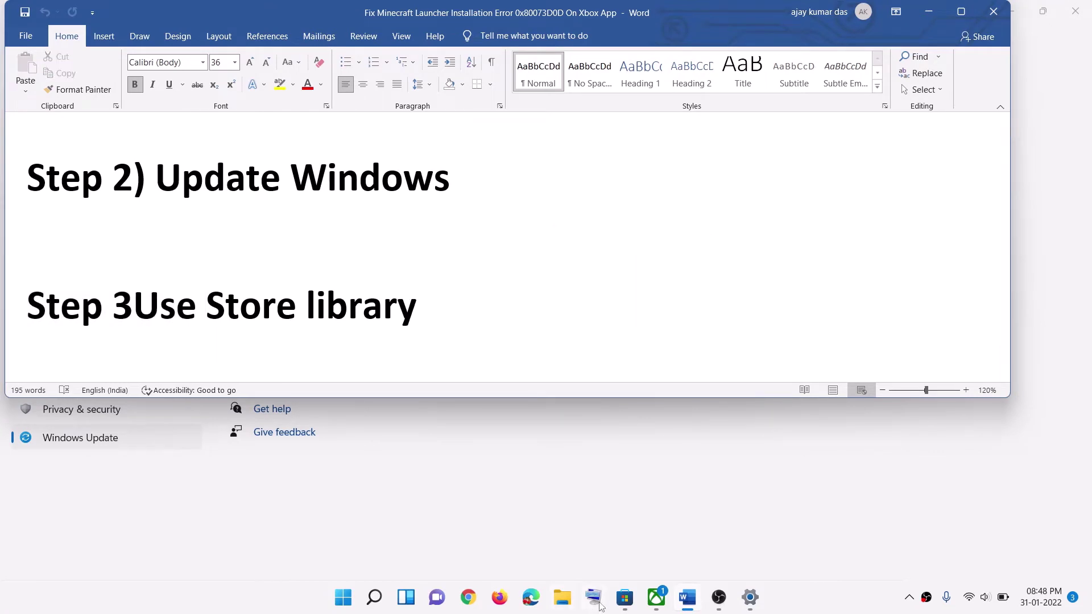
left_click(624, 603)
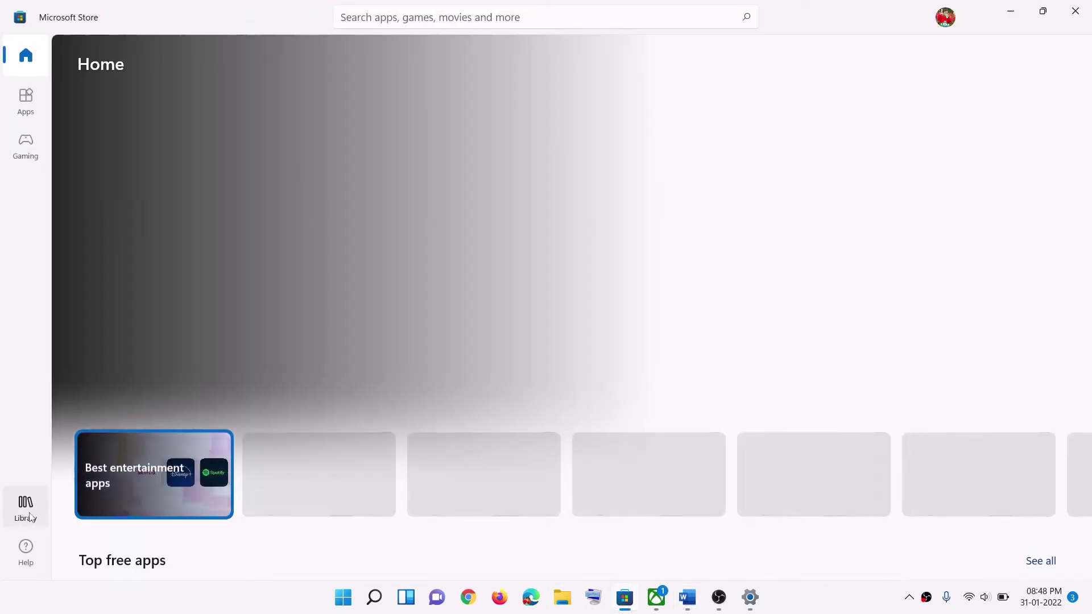
Step: Browse the installed apps in the Store Library, then minimize Microsoft Store
left_click(29, 512)
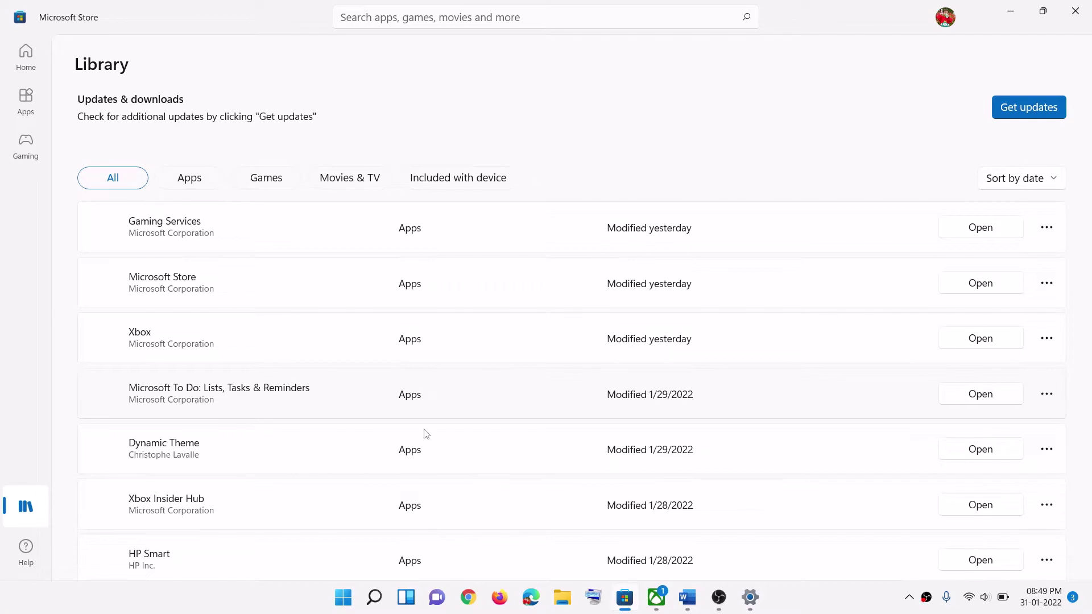
scroll(426, 434, "down", 3)
scroll(441, 458, "up", 3)
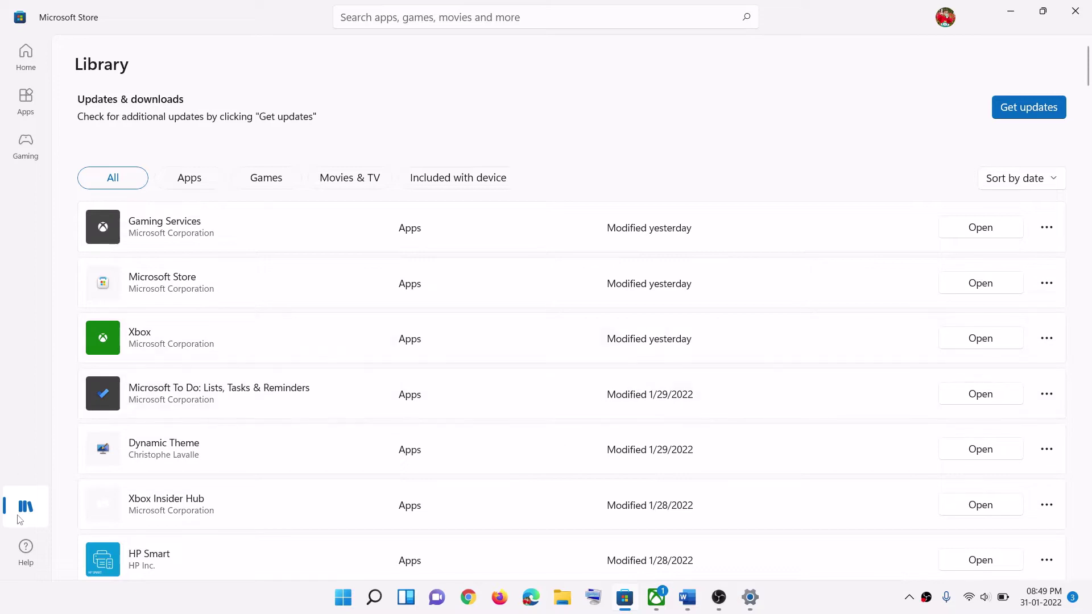
left_click(1011, 11)
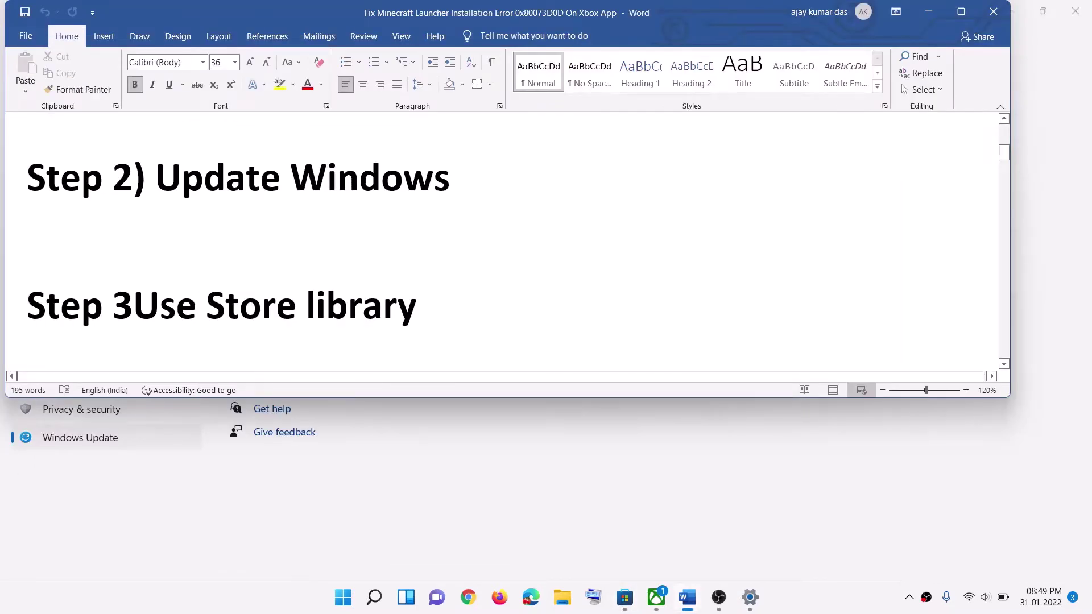
Step: Copy the Step 4 Get-AppxPackage -AllUsers re-register command from the Word guide
scroll(334, 303, "down", 4)
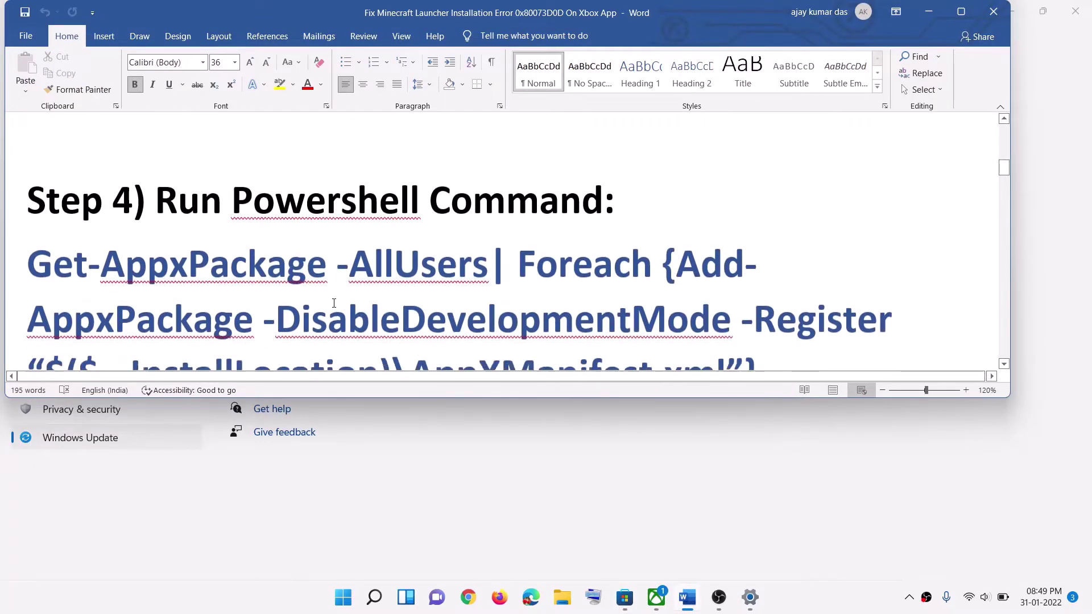
scroll(334, 303, "down", 1)
left_click_drag(786, 322, 27, 212)
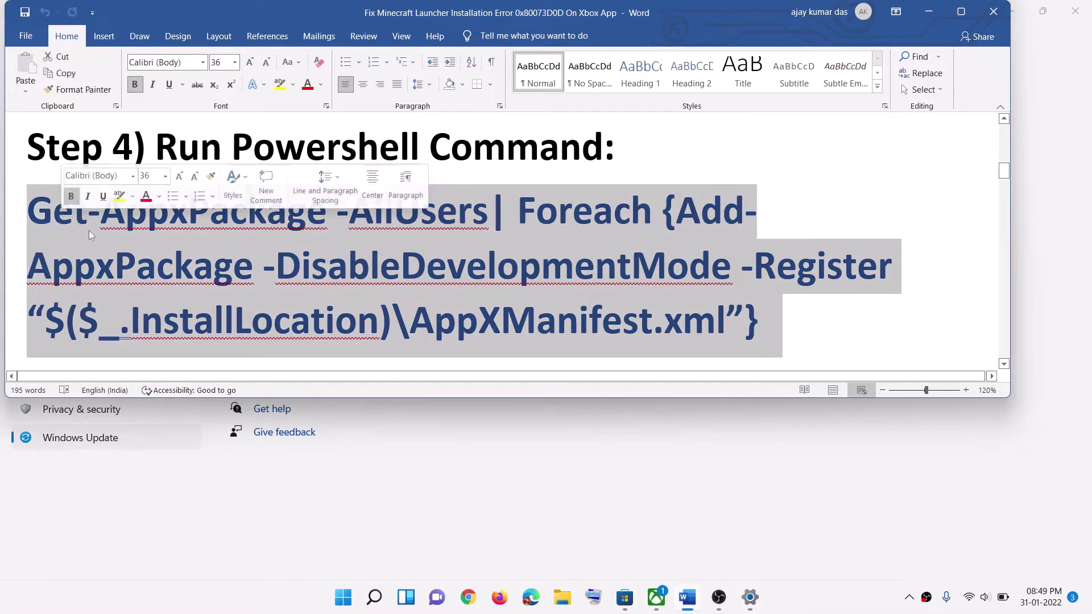
right_click(112, 239)
left_click(143, 264)
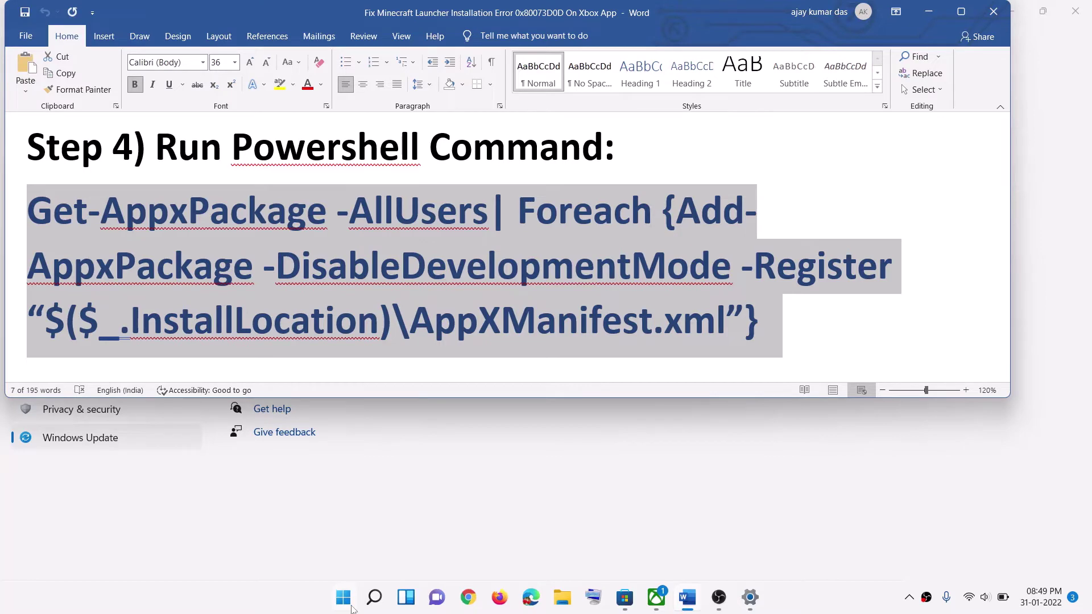
left_click(347, 603)
Step: Launch Windows PowerShell as administrator from a 'powersh' search and move its window
type("po")
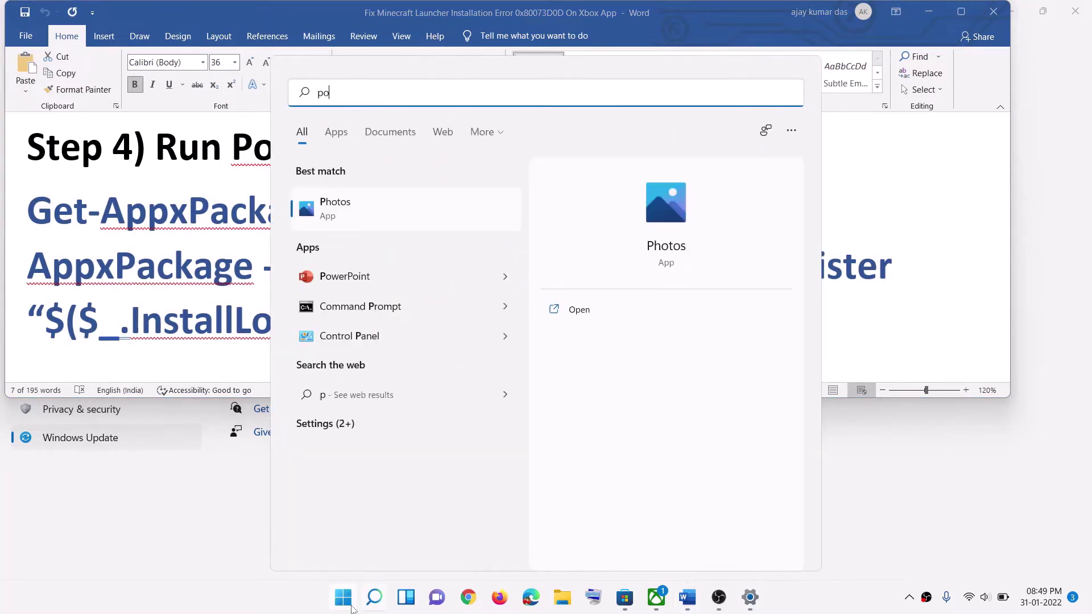
type("wersh")
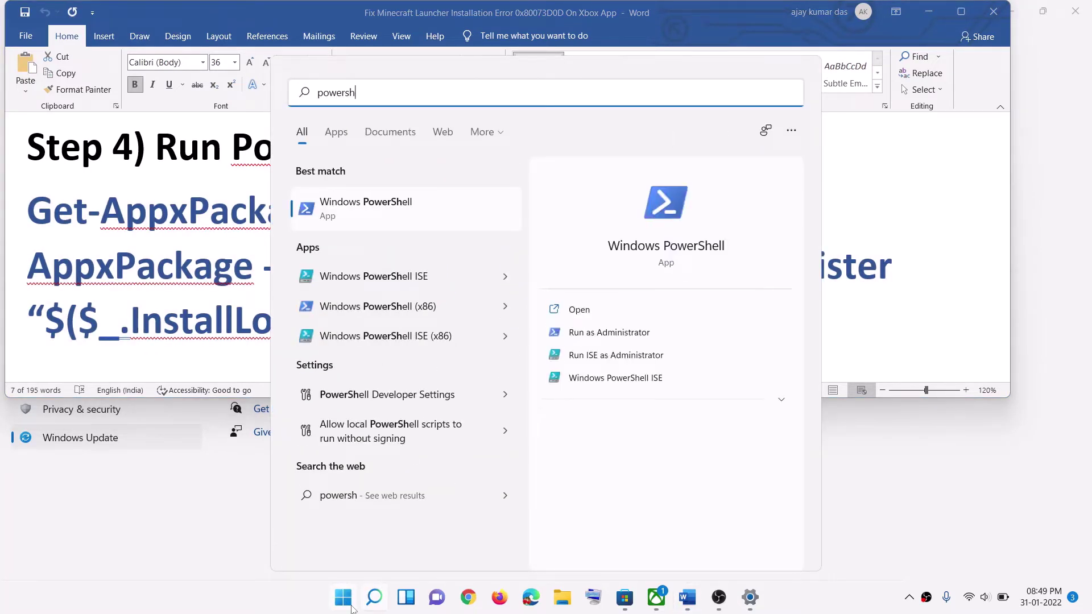
right_click(409, 212)
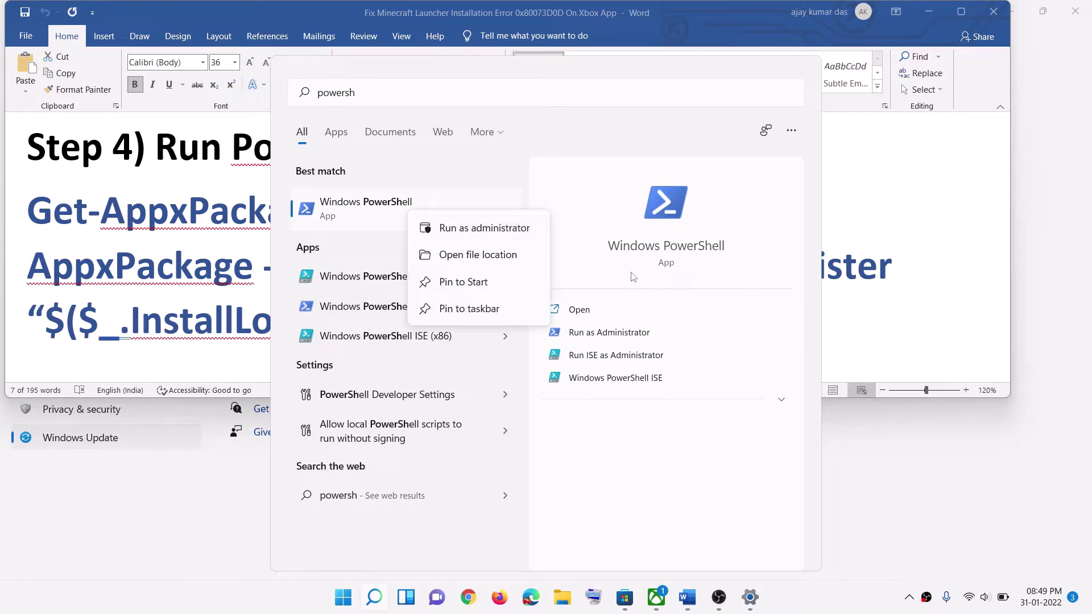
left_click(508, 229)
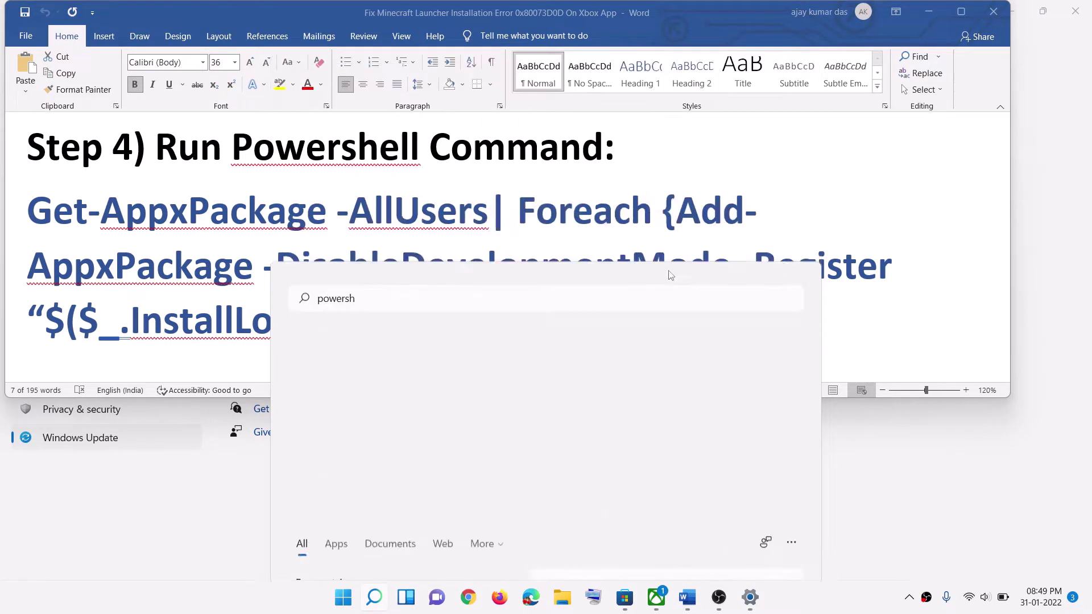
left_click(463, 407)
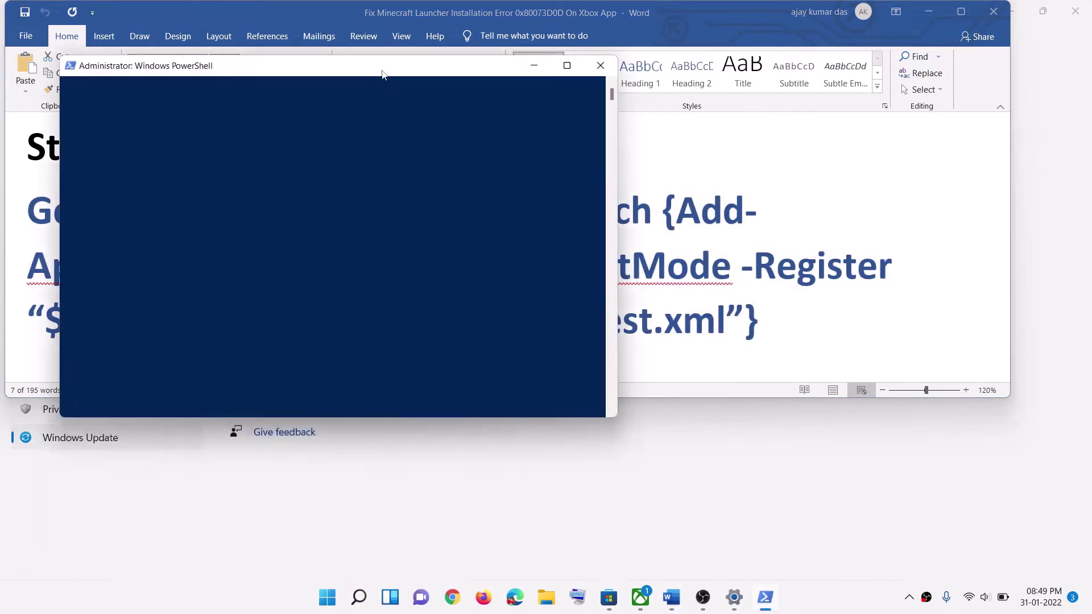
left_click_drag(383, 74, 533, 138)
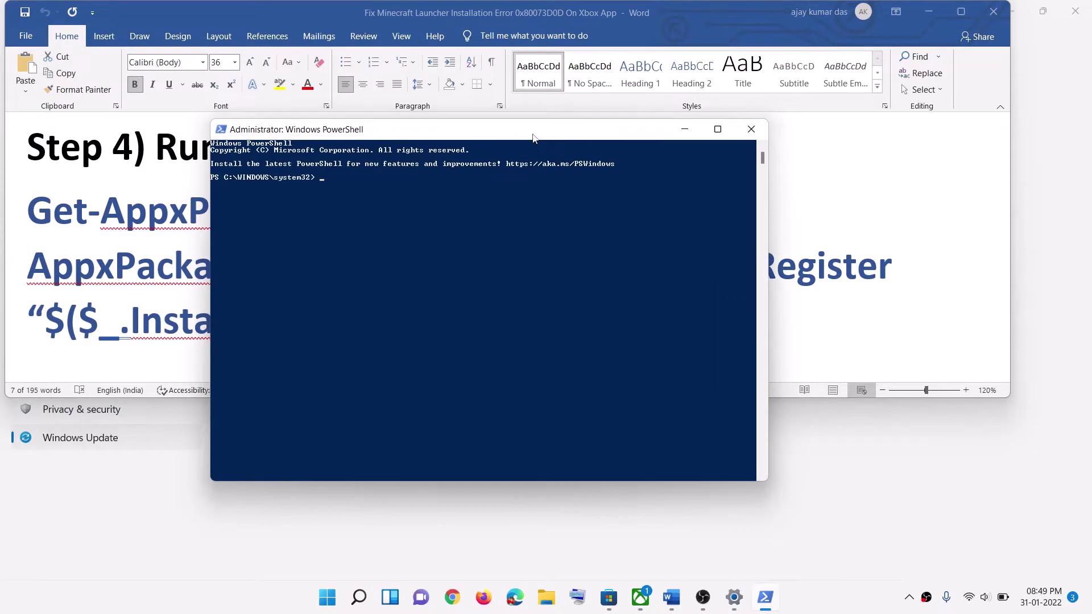
Step: Run the pasted Get-AppxPackage -AllUsers AppXManifest re-register command, then close PowerShell
key("ctrl+v")
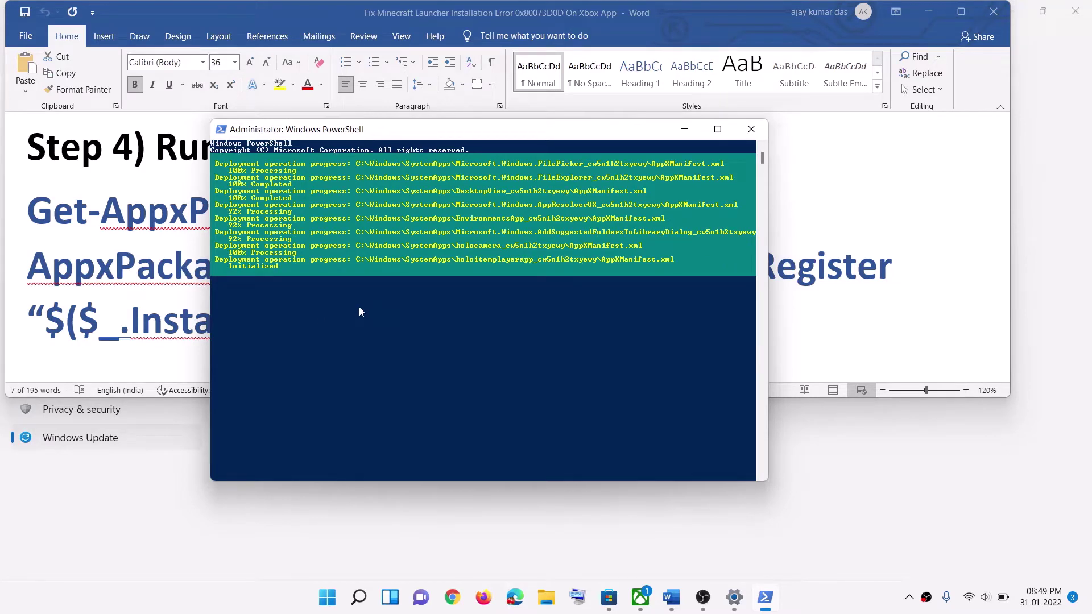
left_click(837, 608)
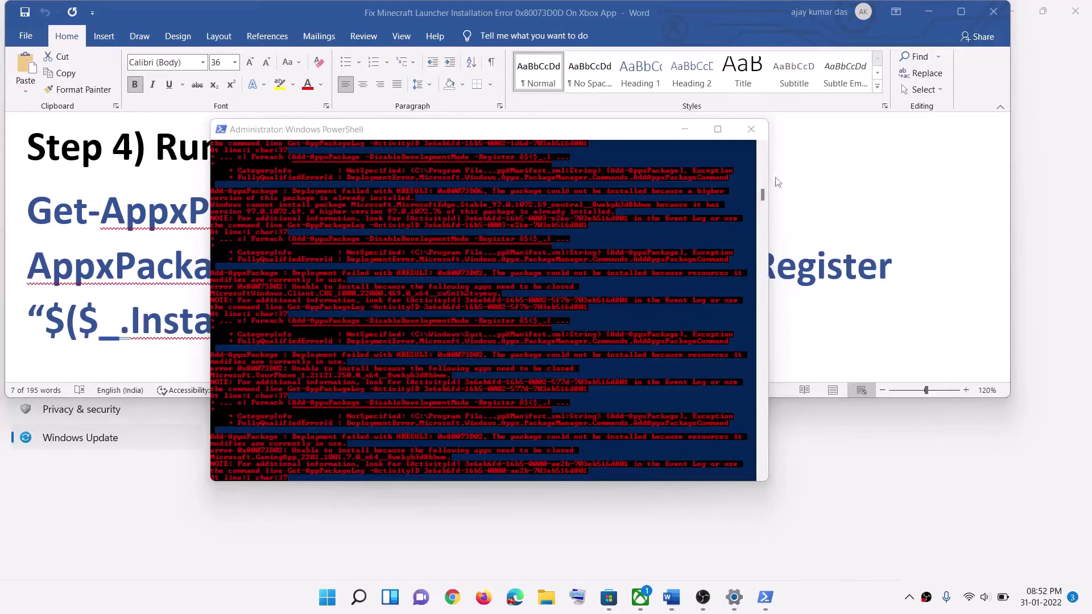
left_click(751, 130)
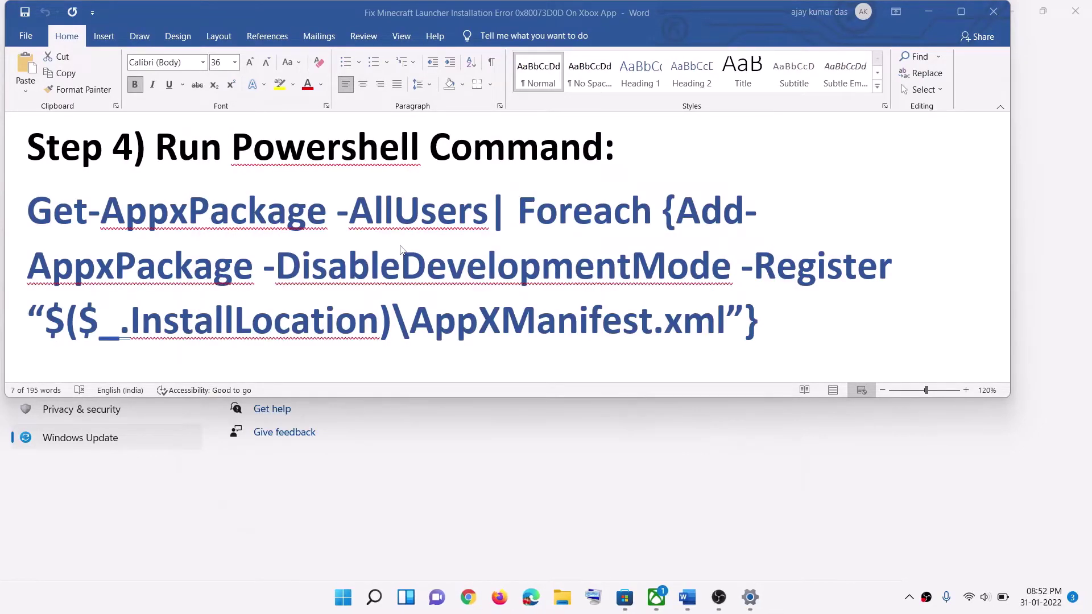
Step: Scroll the Word guide down to Step 5 and launch Settings from the Start menu
scroll(401, 251, "down", 2)
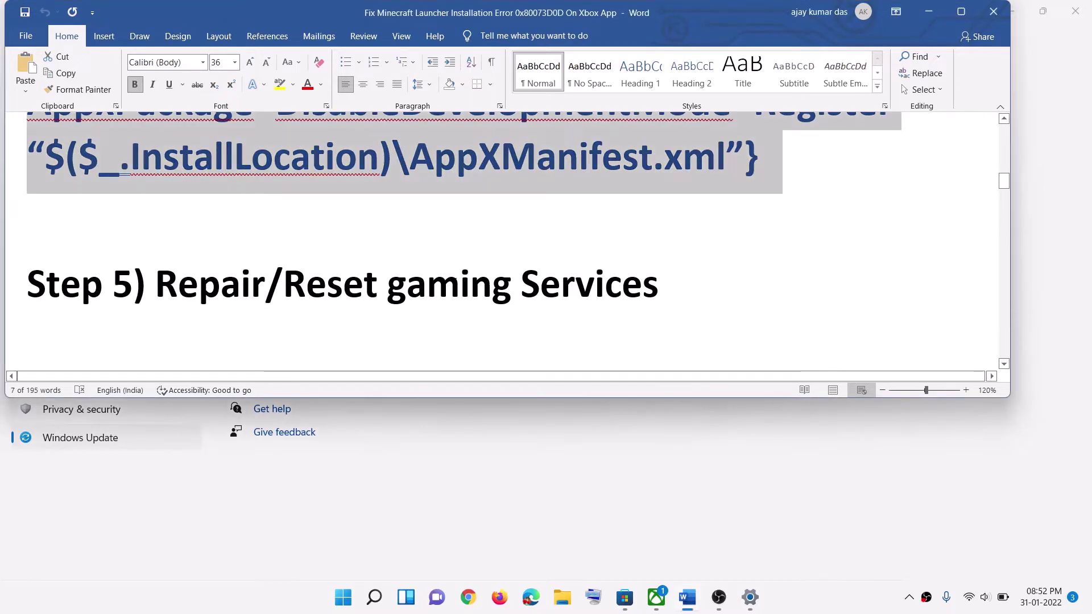
left_click(344, 597)
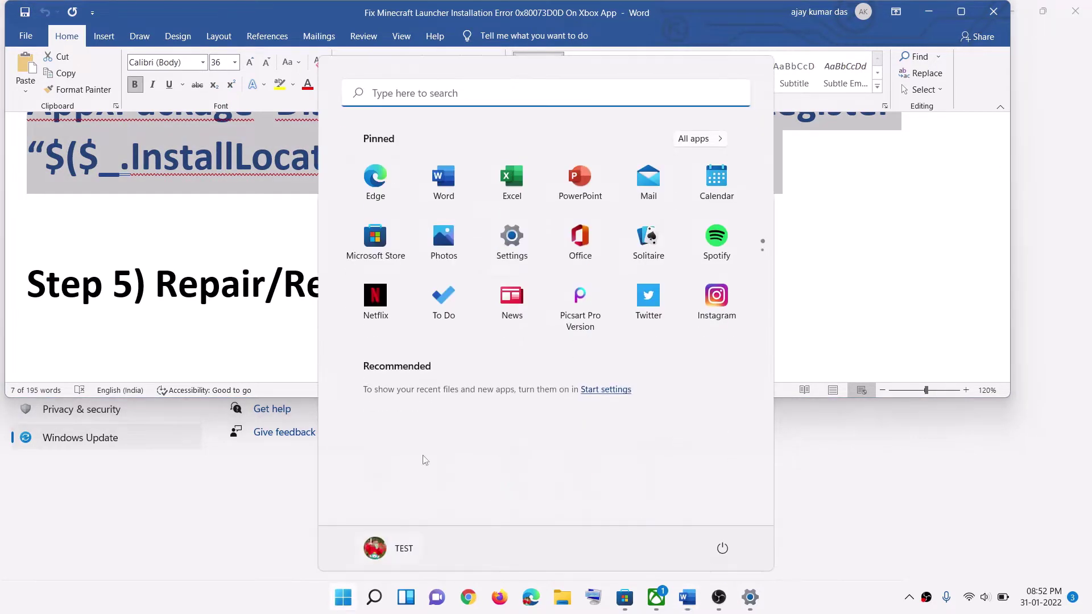
left_click(526, 250)
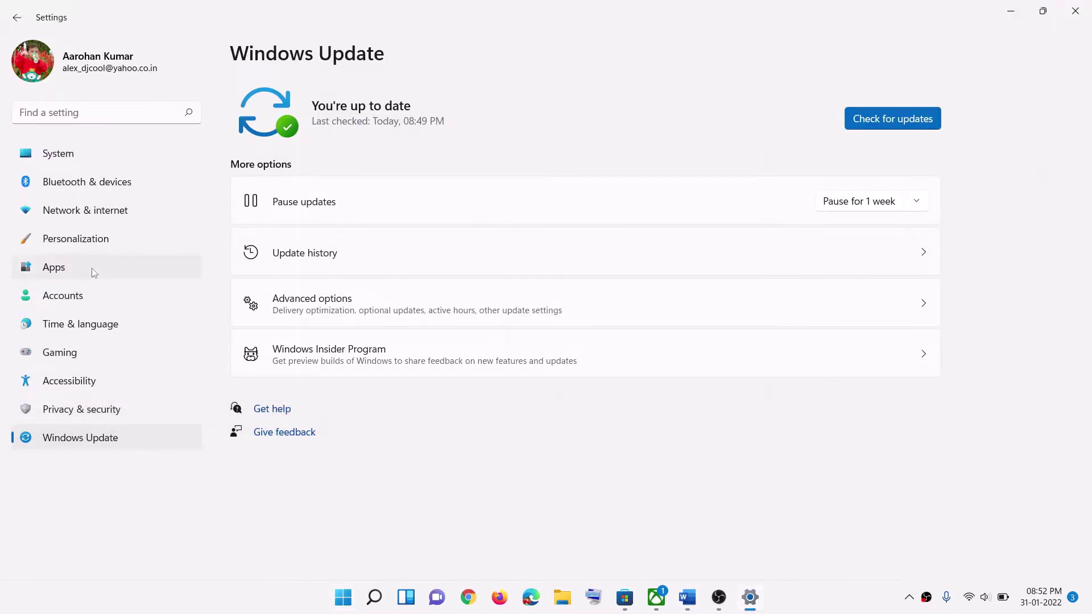
Step: Search Apps & features for 'gaming' and open Gaming Services' Advanced options
left_click(91, 268)
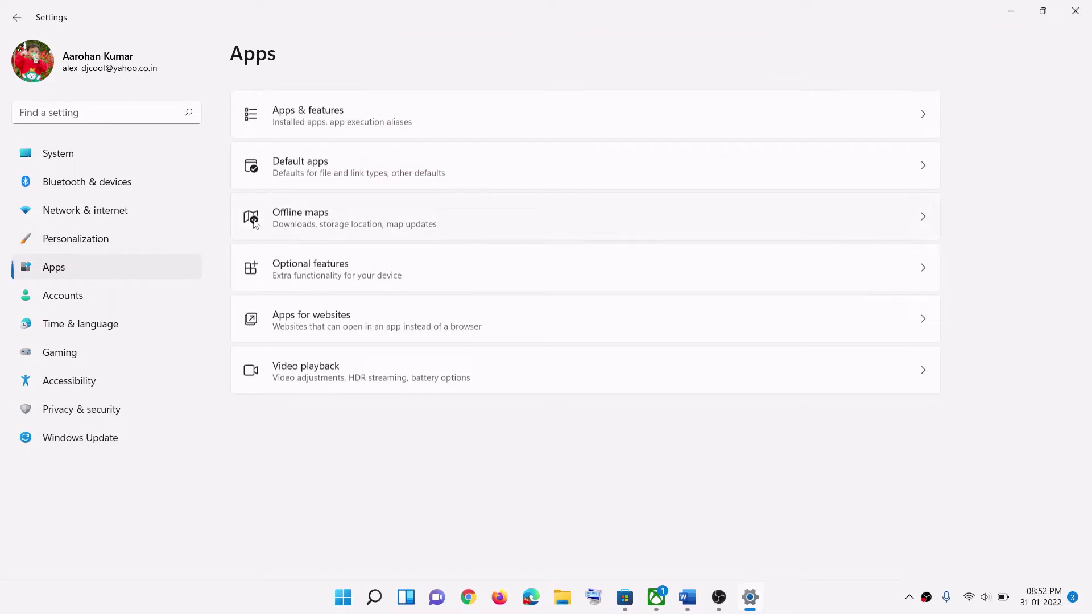
left_click(321, 119)
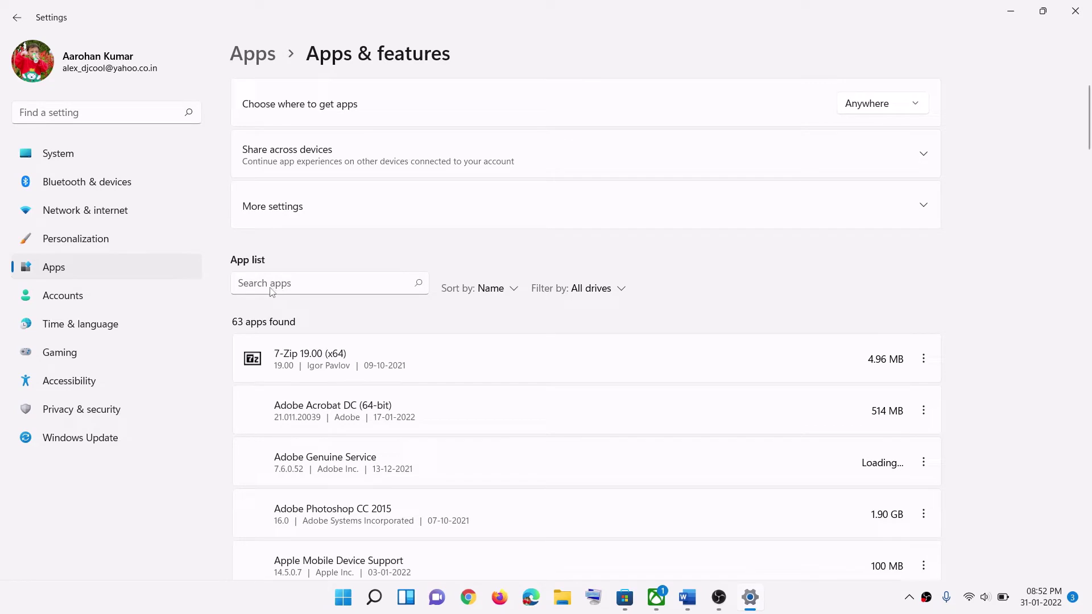
left_click(275, 321)
type("g")
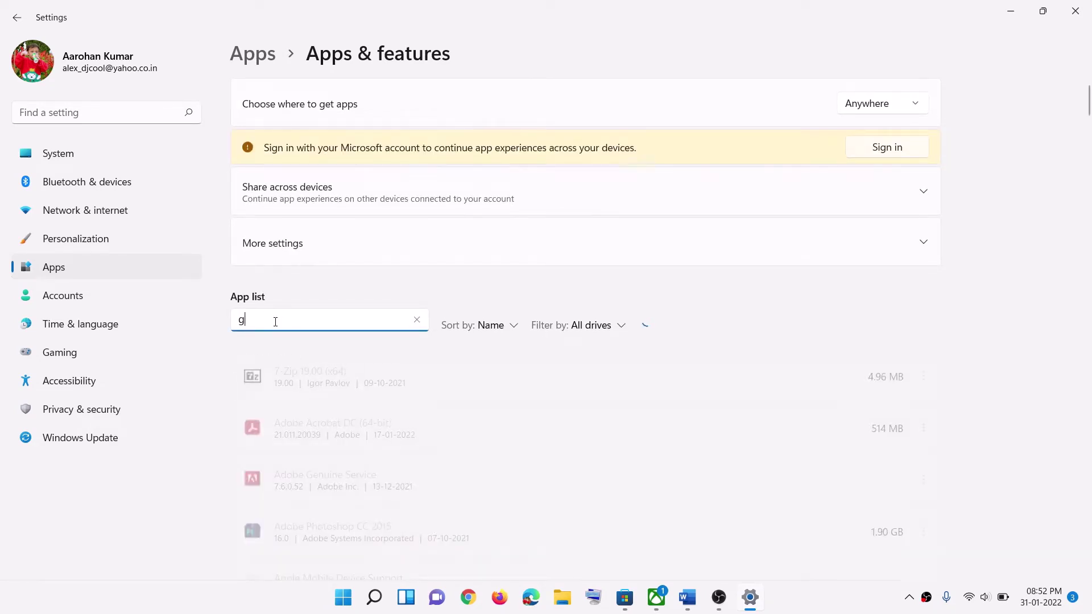
type("aming")
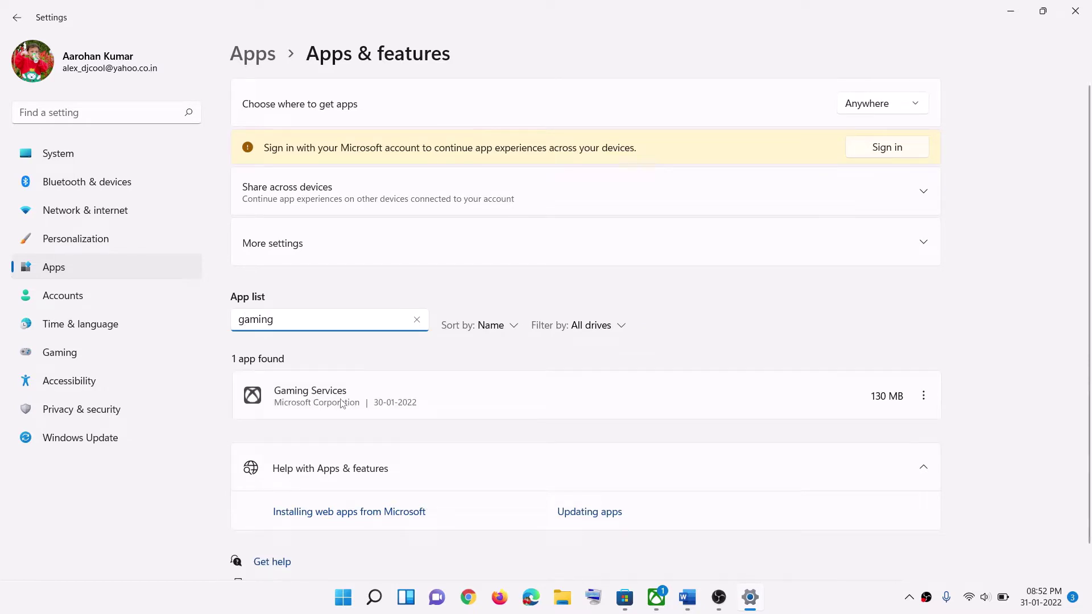
left_click(923, 398)
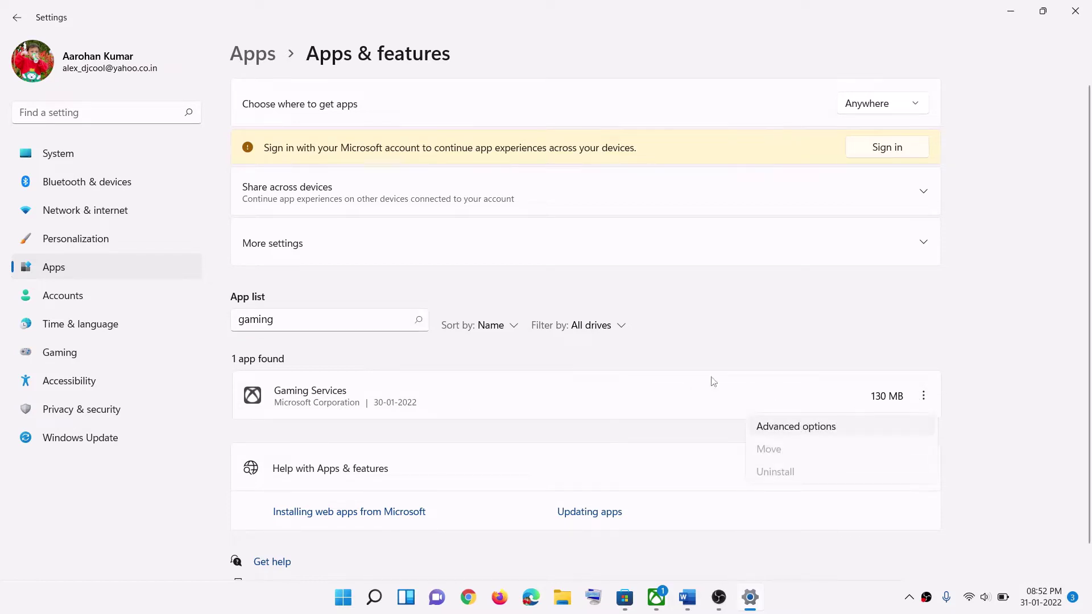
scroll(481, 341, "down", 6)
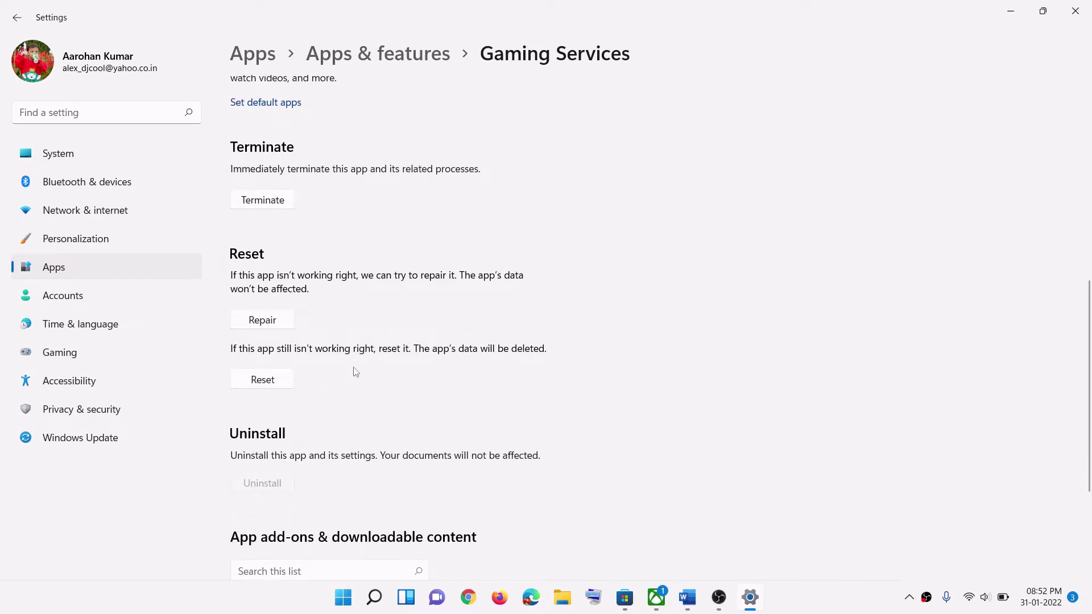
Step: Repair Gaming Services, confirm a Reset of its data, and switch back to the Word guide
left_click(271, 323)
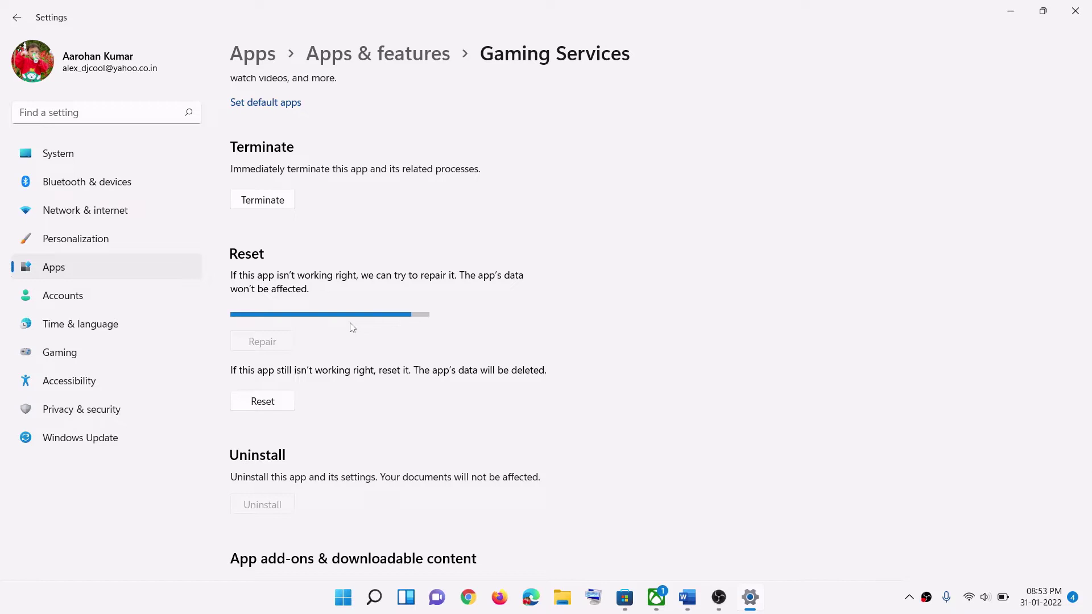
left_click(280, 388)
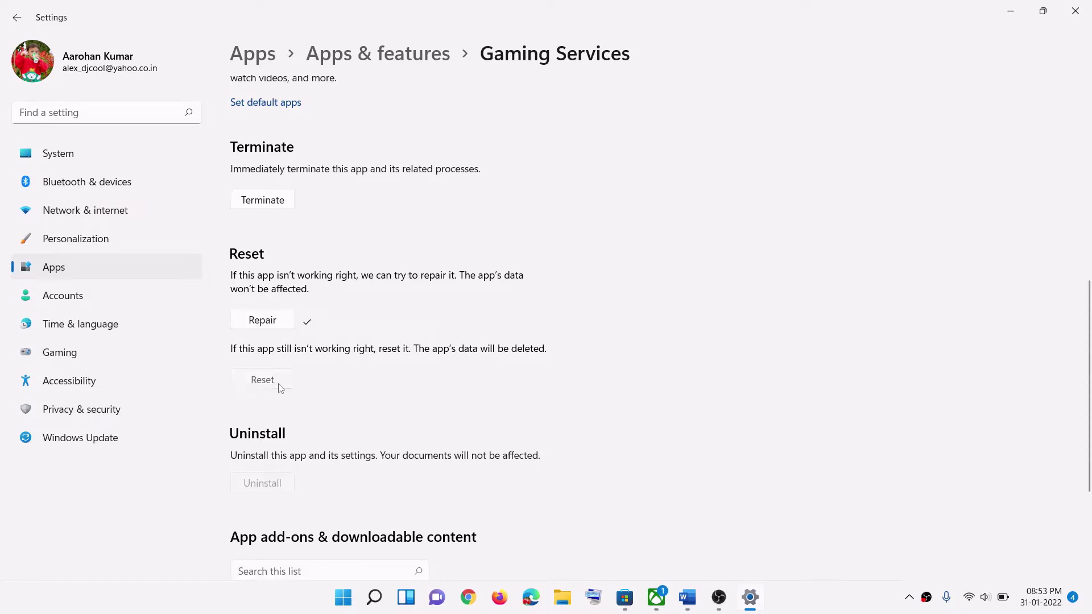
left_click(325, 349)
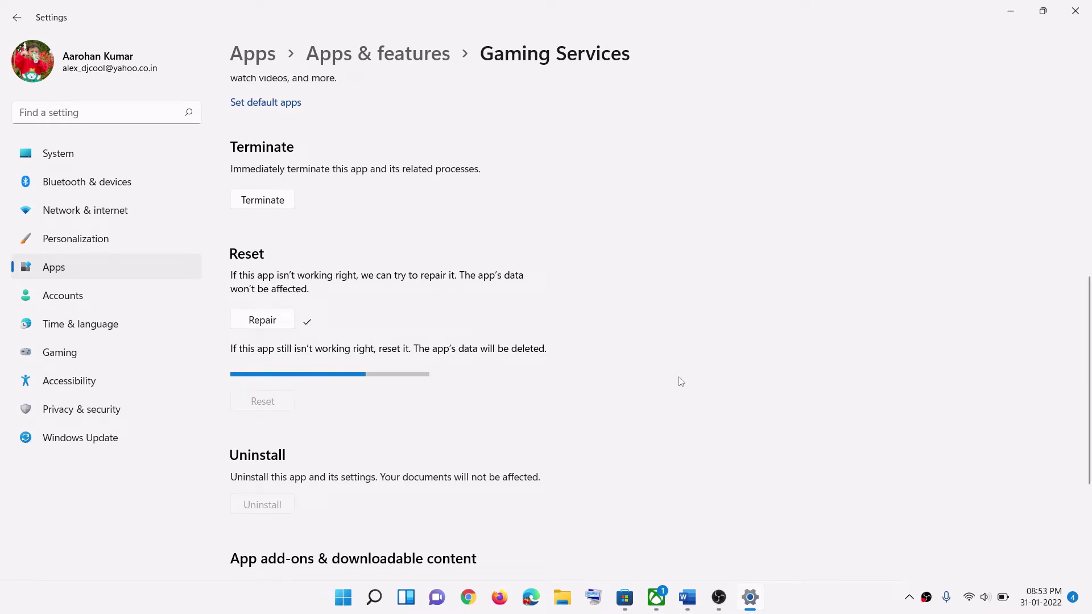
left_click(696, 602)
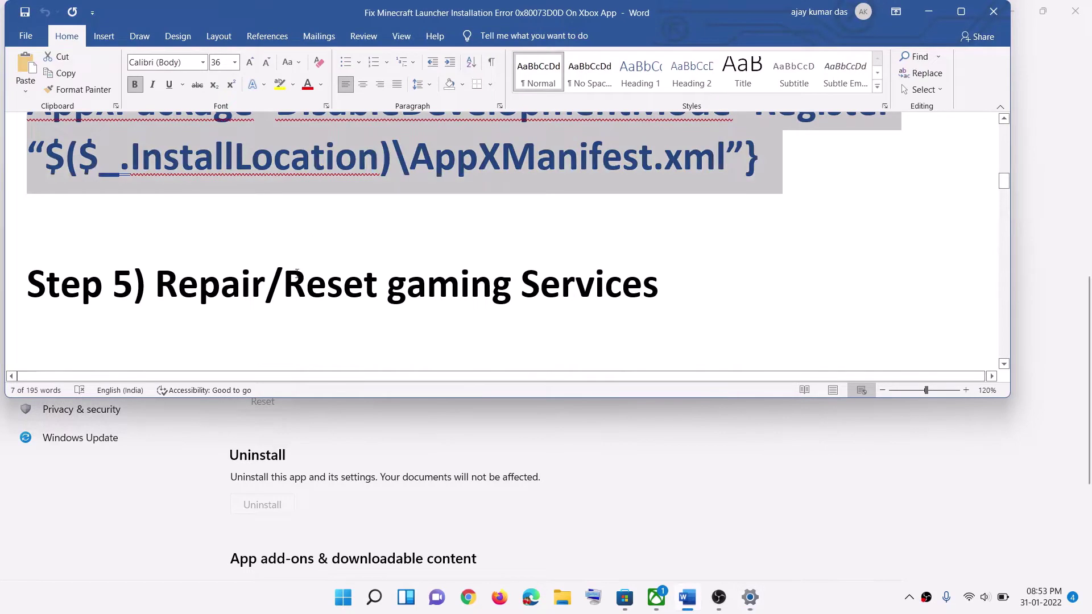